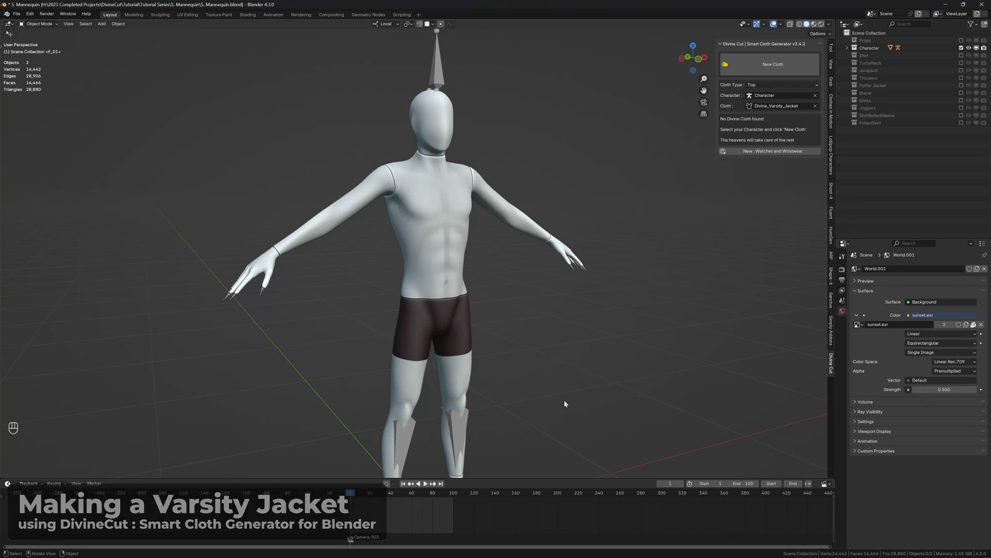
# Step: Start a new top cloth for the mannequin and position the Neck and Chin points at its neck and chin
pyautogui.click(413, 294)
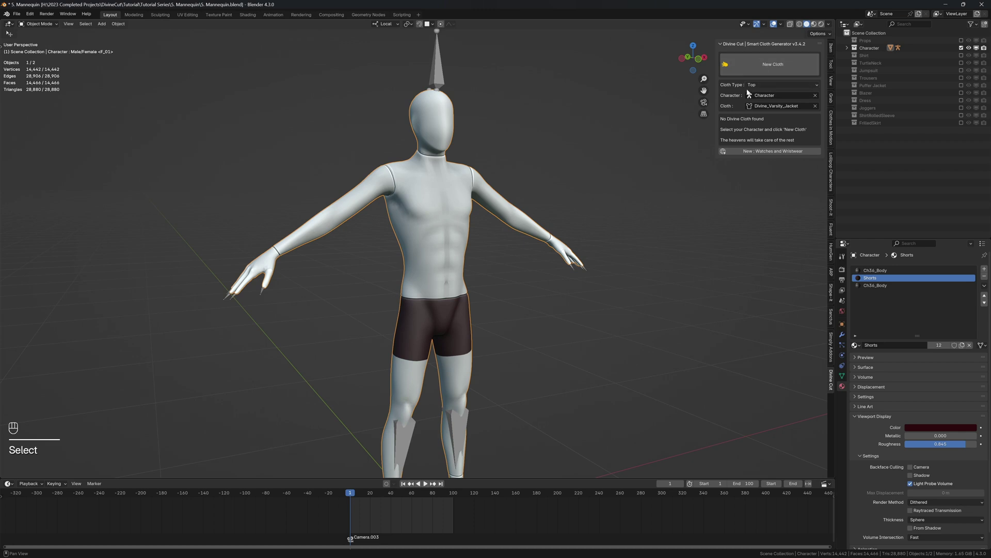
pyautogui.click(747, 63)
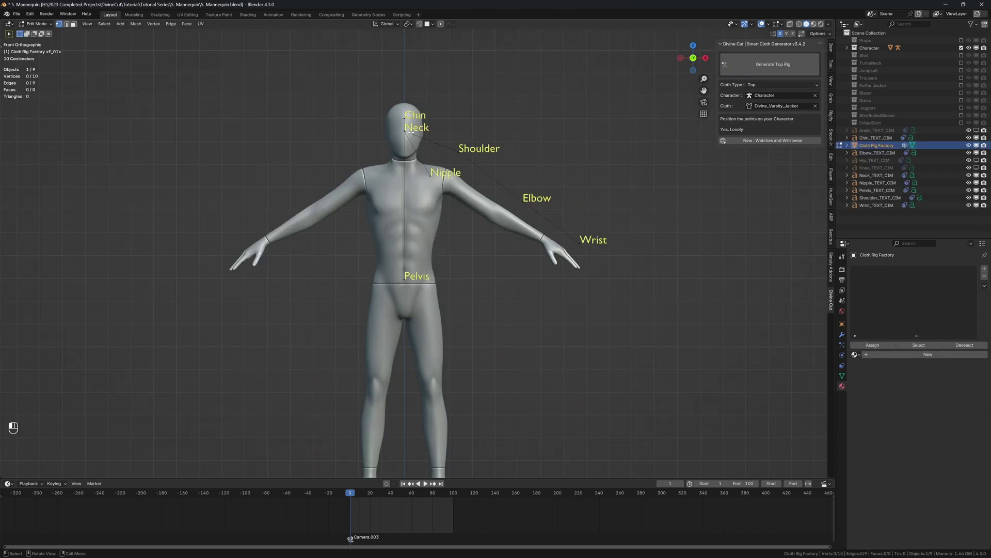
pyautogui.click(411, 132)
pyautogui.press('g')
pyautogui.click(406, 175)
pyautogui.click(405, 117)
pyautogui.press('g')
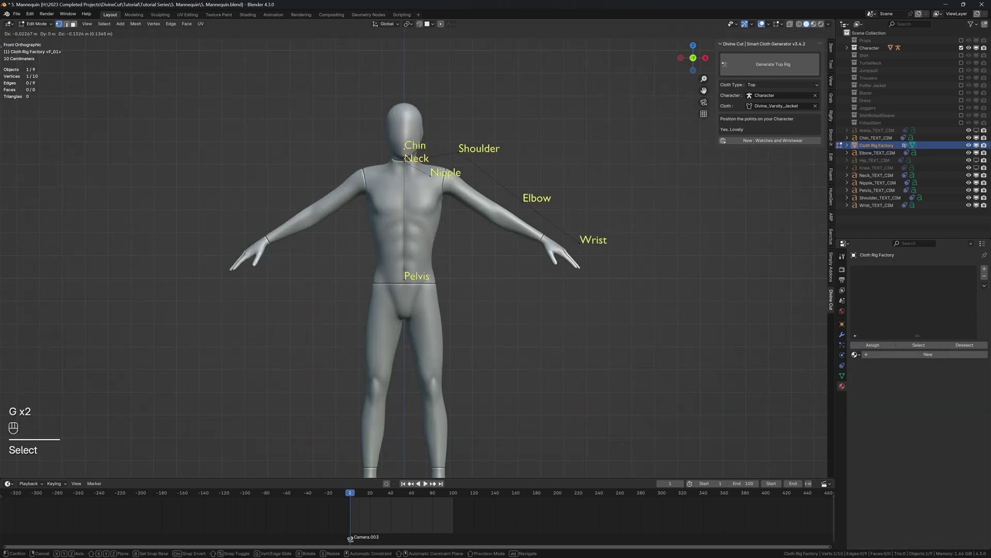
pyautogui.click(406, 150)
# Step: Position the Nipple point on the chest and the Shoulder point on the mannequin's shoulder seam
pyautogui.click(431, 175)
pyautogui.press('g')
pyautogui.click(429, 212)
pyautogui.click(455, 156)
pyautogui.press('g')
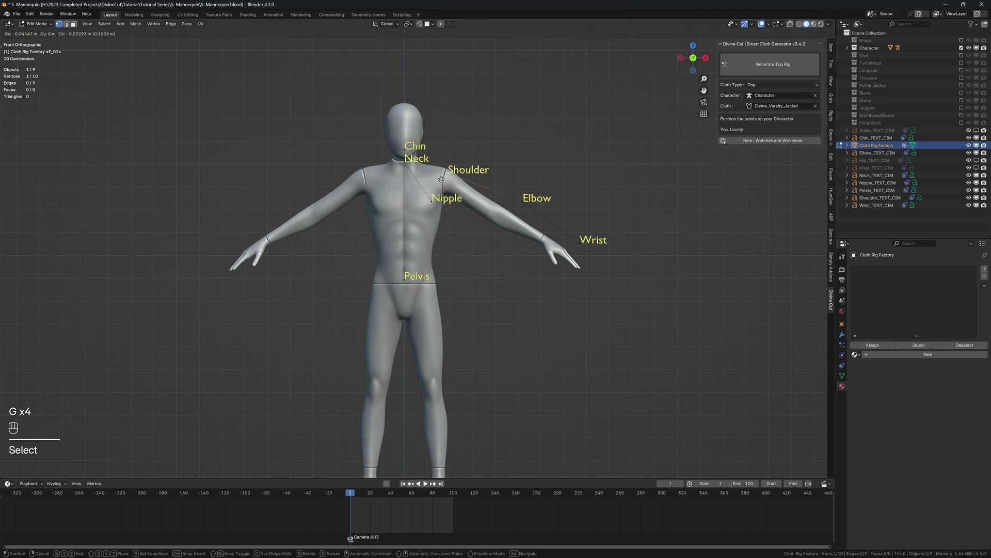
pyautogui.click(447, 180)
# Step: Position the Elbow point on the mannequin's elbow and the Wrist point on its wrist
pyautogui.click(523, 213)
pyautogui.press('g')
pyautogui.click(499, 216)
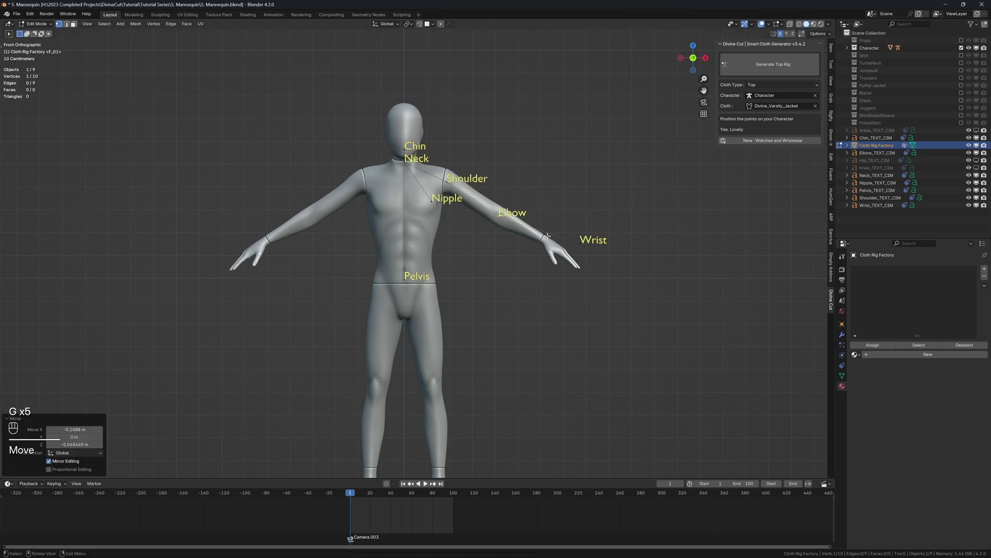
pyautogui.click(570, 241)
pyautogui.press('g')
pyautogui.click(531, 237)
# Step: Lower the Pelvis point to the mannequin's crotch area and generate the top rig
pyautogui.click(405, 279)
pyautogui.press('g')
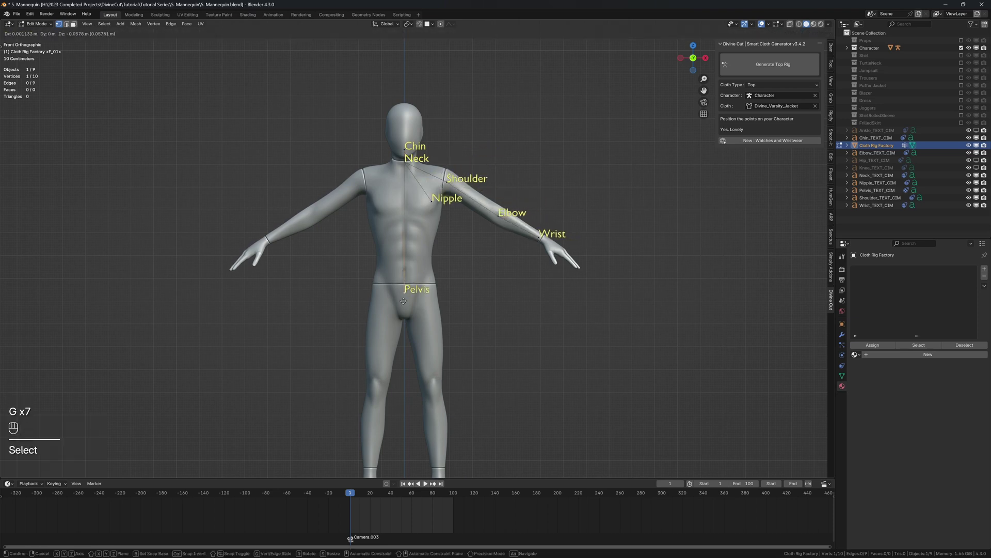
pyautogui.click(406, 300)
pyautogui.click(743, 78)
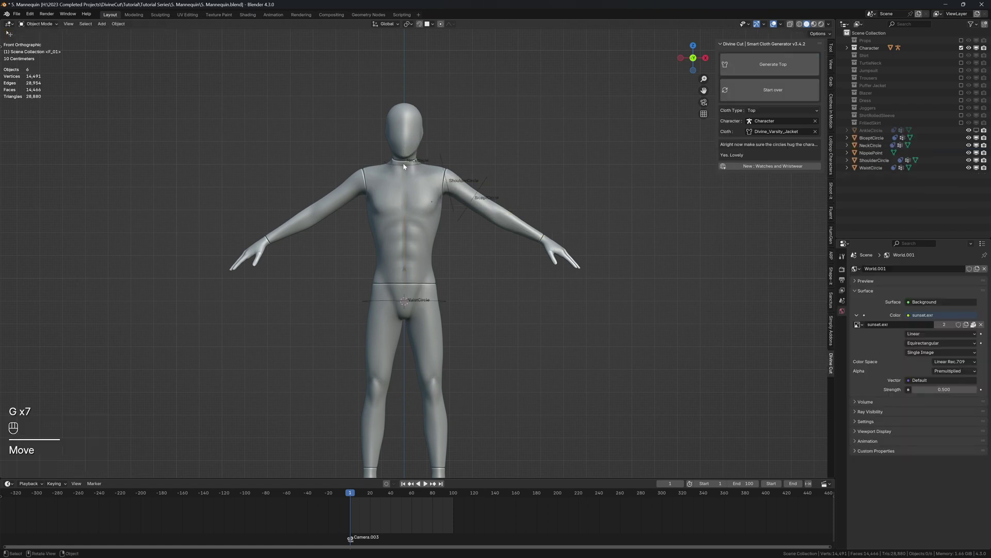
# Step: Tilt, shrink and nudge the neck circle in side view so it hugs the base of the neck
pyautogui.click(418, 165)
pyautogui.press('KP_3')
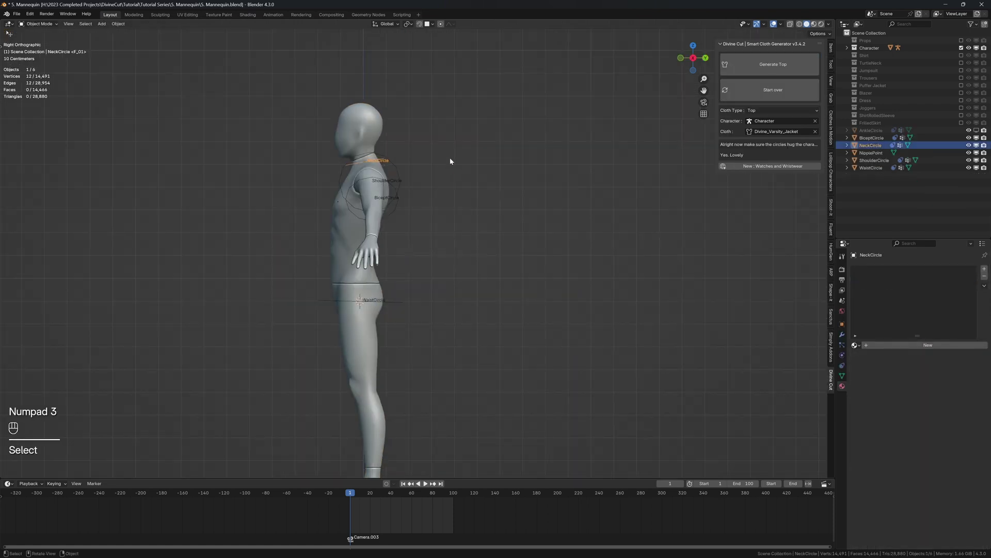
pyautogui.press('r')
pyautogui.click(445, 144)
pyautogui.press('s')
pyautogui.click(440, 149)
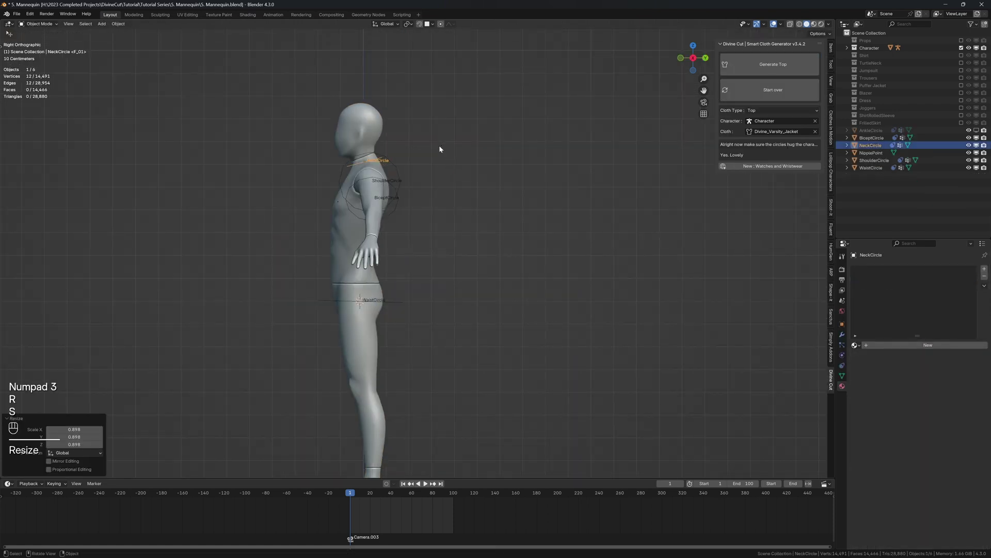
pyautogui.press('r')
pyautogui.click(440, 140)
pyautogui.press('g')
pyautogui.click(437, 152)
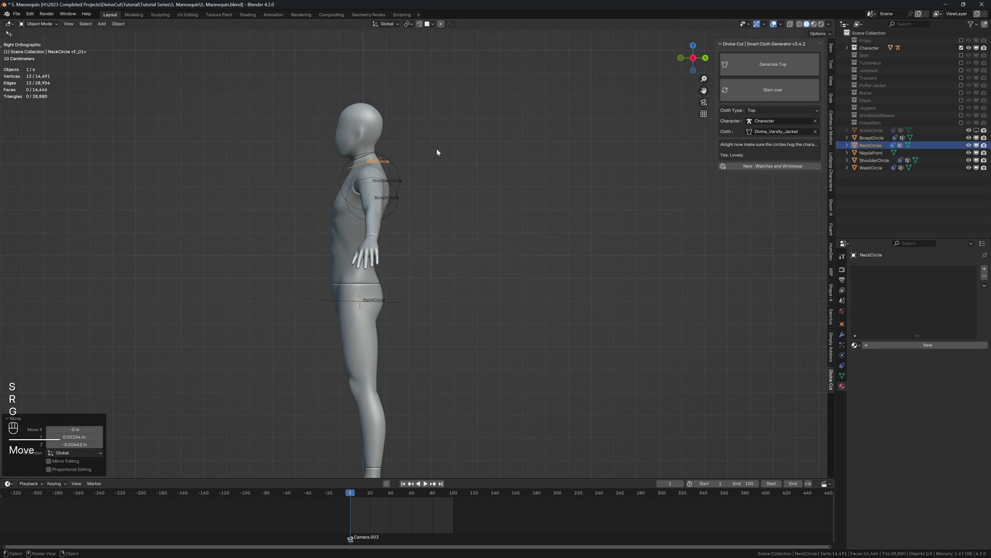
# Step: Rotate, scale down and move the shoulder circle in front view so it fits around the shoulder seam
pyautogui.press('KP_1')
pyautogui.click(446, 173)
pyautogui.press('r')
pyautogui.click(453, 150)
pyautogui.press('s')
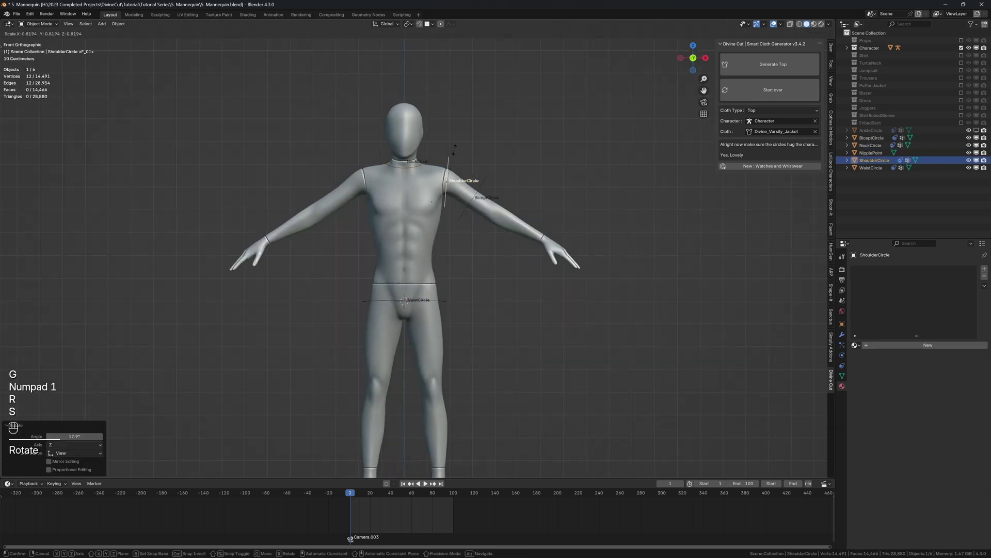
pyautogui.click(456, 164)
pyautogui.press('r')
pyautogui.click(454, 162)
pyautogui.press('s')
pyautogui.click(454, 165)
pyautogui.press('g')
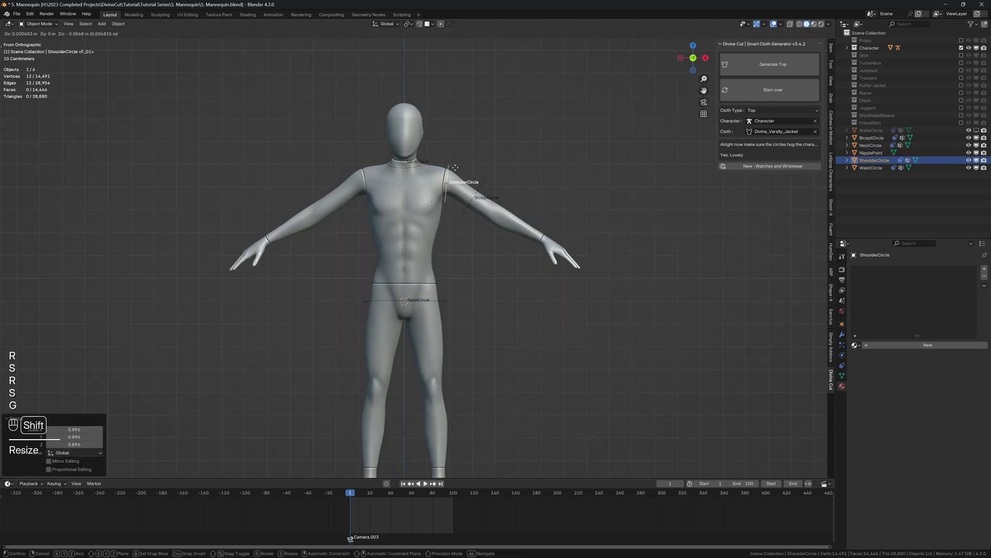
pyautogui.click(476, 179)
pyautogui.press('g')
pyautogui.click(486, 192)
# Step: Move the bicep circle down to the wrist, shrink it and rotate it slightly to fit a long sleeve
pyautogui.click(484, 197)
pyautogui.press('g')
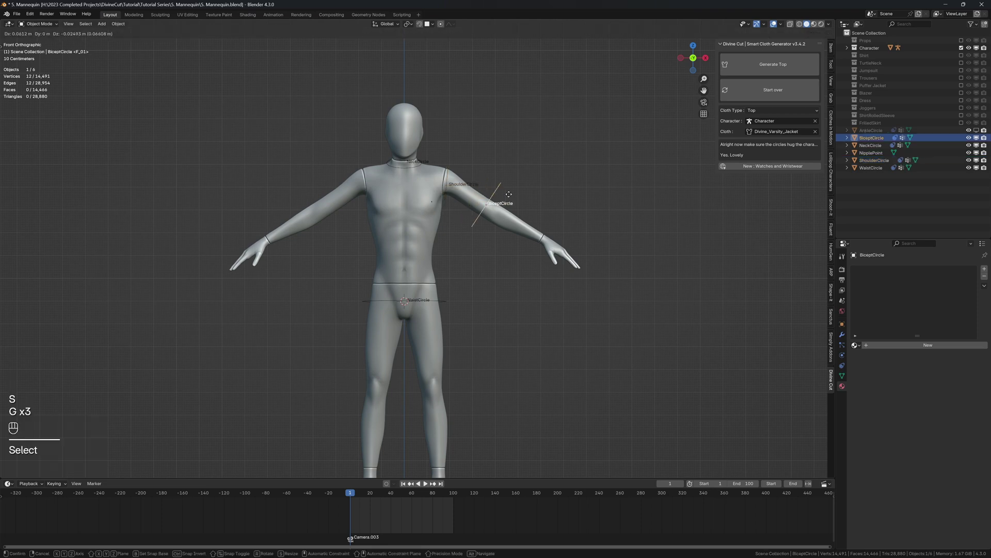
pyautogui.press('shift')
pyautogui.click(507, 235)
pyautogui.press('s')
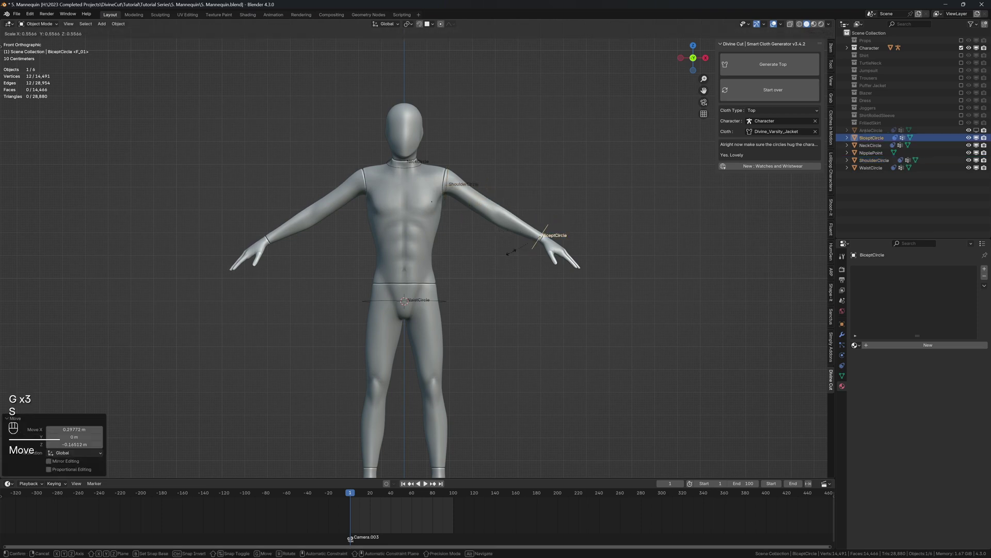
pyautogui.click(516, 249)
pyautogui.press('r')
pyautogui.click(515, 249)
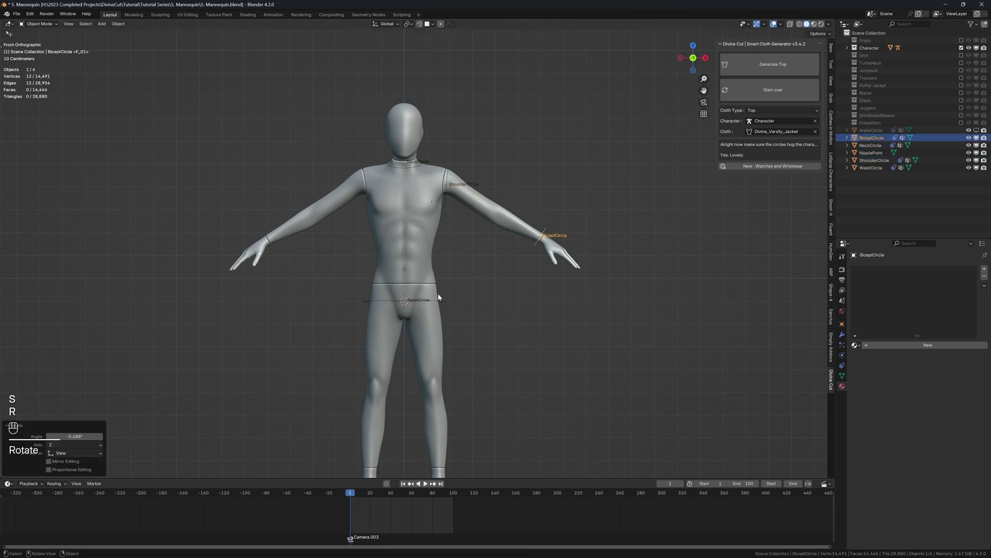
# Step: Enlarge the waist circle to about 1.46 times its size and lower it along Z
pyautogui.click(445, 302)
pyautogui.press('s')
pyautogui.click(473, 296)
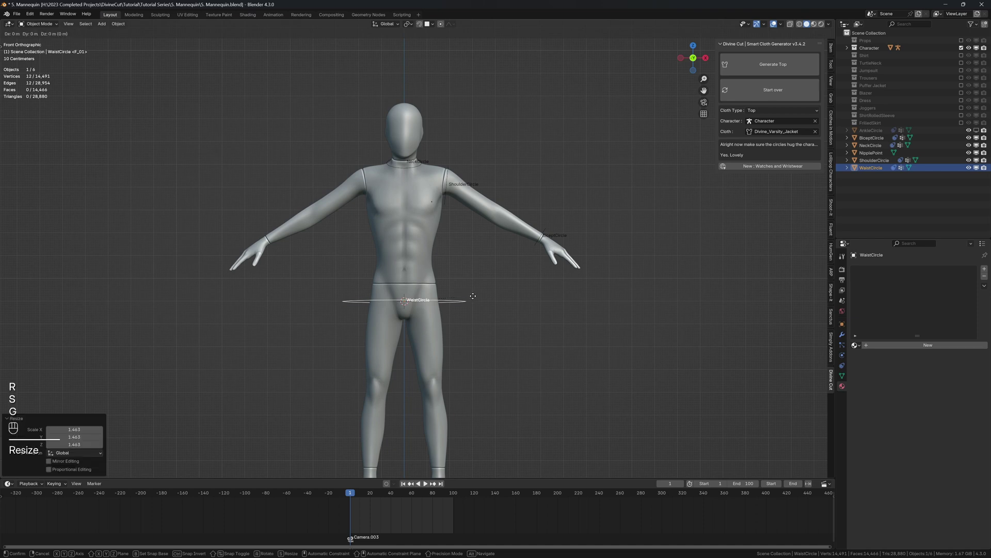
pyautogui.press('g')
pyautogui.press('z')
pyautogui.click(472, 319)
# Step: Scale the waist circle along Y and shift it along Y to fit around the hips
pyautogui.moveTo(472, 319); pyautogui.dragTo(489, 303, button='middle')
pyautogui.press('s')
pyautogui.press('y')
pyautogui.click(522, 325)
pyautogui.press('g')
pyautogui.press('y')
pyautogui.click(530, 334)
# Step: Adjust the waist circle's width along X and generate the top from the fitted circles
pyautogui.press('s')
pyautogui.press('s')
pyautogui.rightClick(501, 316)
pyautogui.press('s')
pyautogui.press('x')
pyautogui.click(487, 303)
pyautogui.moveTo(525, 268); pyautogui.dragTo(516, 257, button='middle')
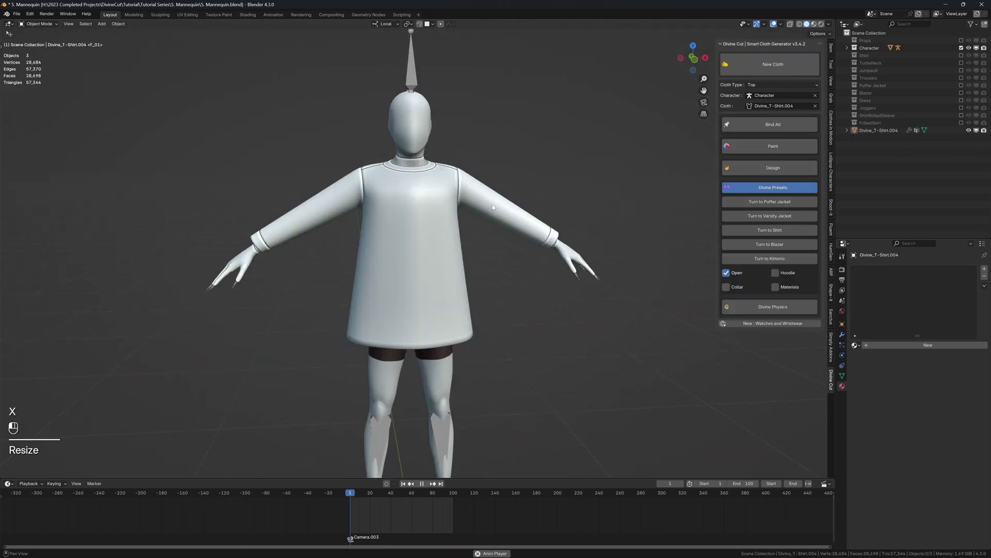
# Step: Stop the playback at the first frame and put the generated top into Sculpt Mode in side view
pyautogui.hotkey('shift', 'space')
pyautogui.hotkey('shift', 'Left')
pyautogui.click(424, 218)
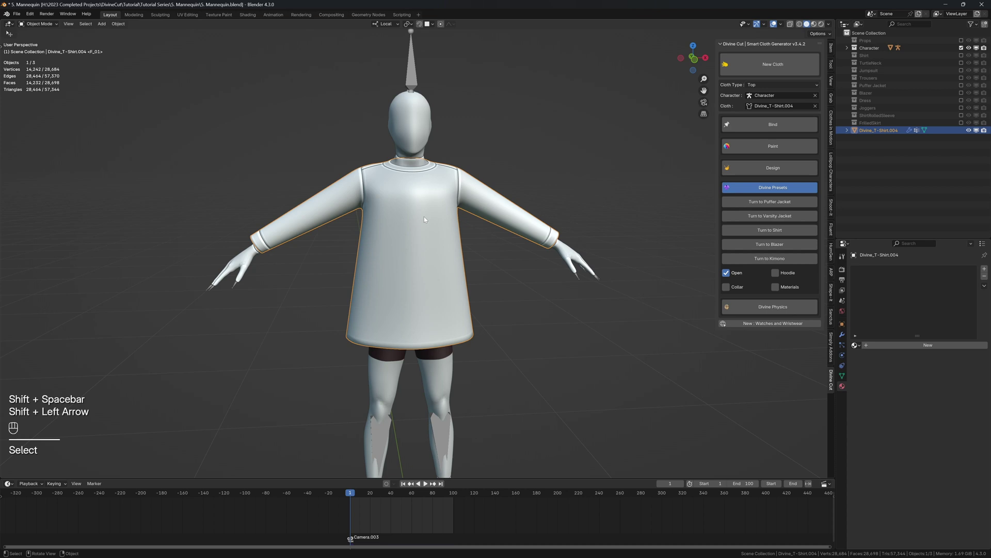
pyautogui.press('KP_3')
pyautogui.press('KP_2')
pyautogui.press('KP_3')
pyautogui.press('q')
pyautogui.click(408, 231)
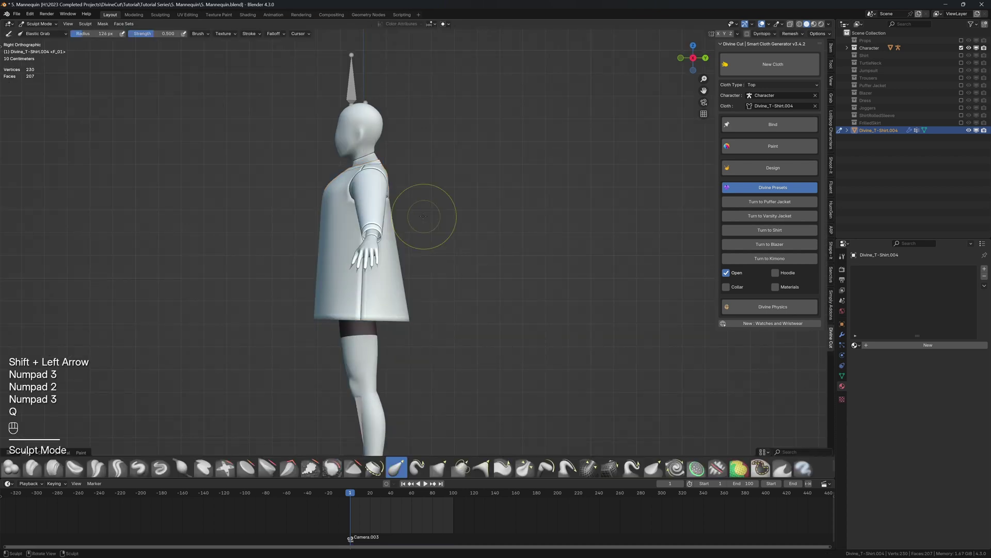
# Step: Pull the chest front of the top closer to the body with the Elastic Grab brush in wireframe, then restore solid shading
pyautogui.press('z')
pyautogui.press('f')
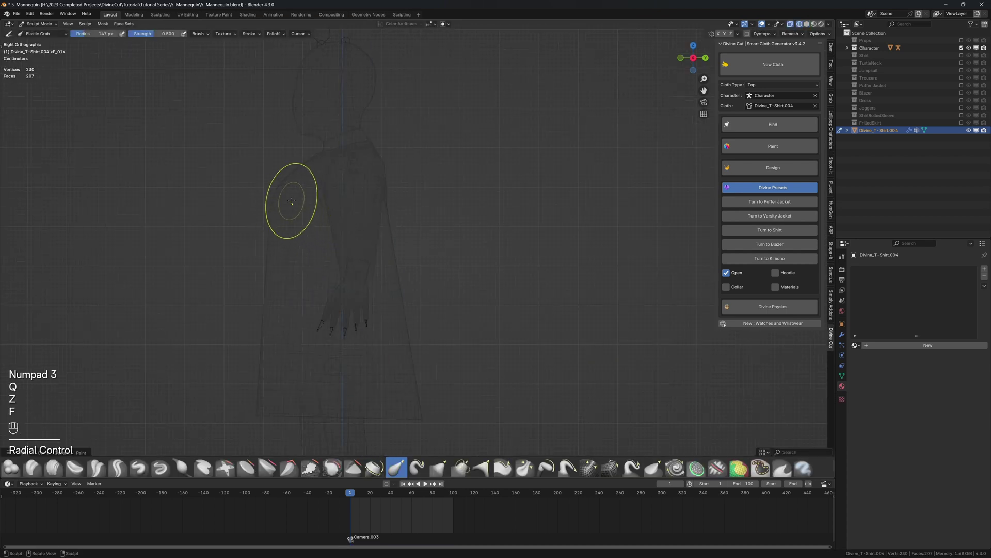
pyautogui.press('f')
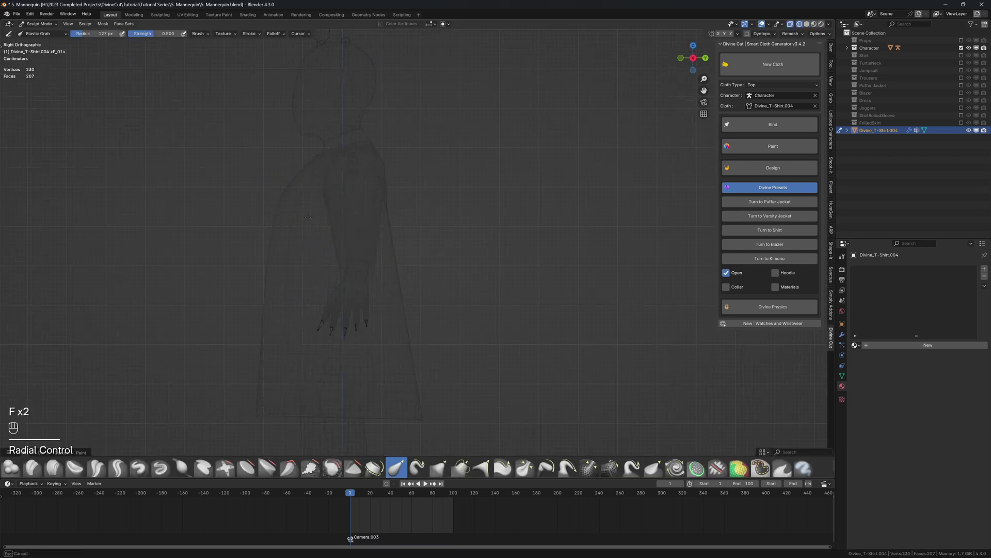
pyautogui.press('f')
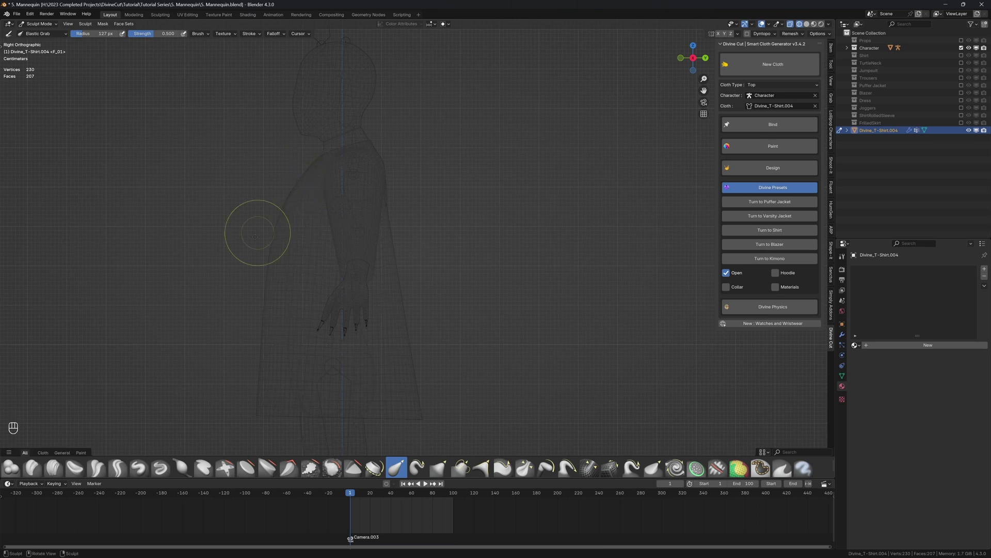
pyautogui.click(273, 262)
pyautogui.moveTo(364, 362); pyautogui.dragTo(394, 367, button='middle')
pyautogui.press('z')
pyautogui.click(468, 364)
# Step: Inflate the upper back of the top with the Inflate/Deflate brush and return to Object Mode
pyautogui.moveTo(483, 364)
pyautogui.mouseDown(button='middle')
pyautogui.moveTo(581, 317)
pyautogui.moveTo(369, 344)
pyautogui.moveTo(391, 364)
pyautogui.mouseUp(button='middle')
pyautogui.press('i')
pyautogui.moveTo(383, 194); pyautogui.dragTo(385, 194)
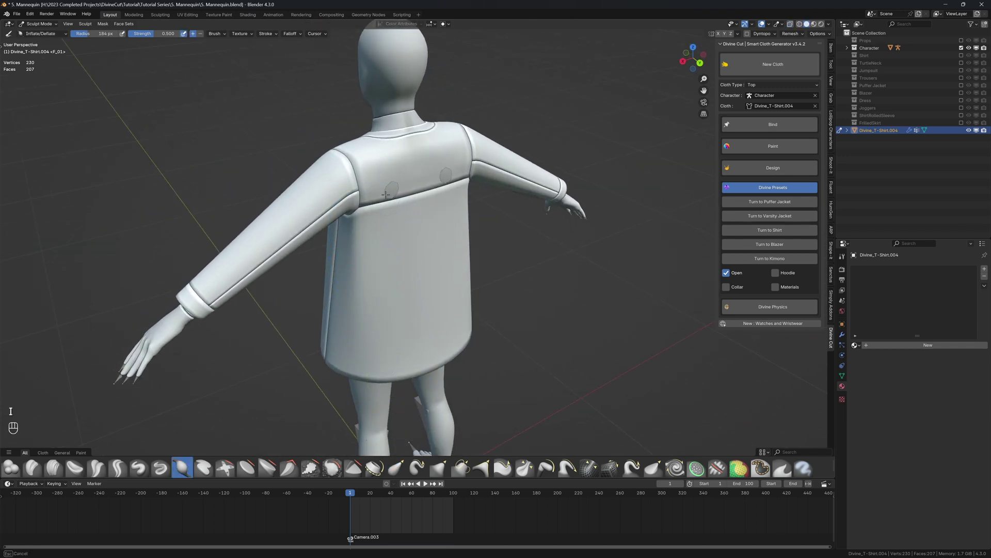
pyautogui.press('q')
pyautogui.click(385, 205)
pyautogui.moveTo(386, 205); pyautogui.dragTo(508, 242, button='middle')
pyautogui.moveTo(408, 261)
pyautogui.mouseDown(button='middle')
pyautogui.moveTo(411, 233)
pyautogui.moveTo(464, 226)
pyautogui.mouseUp(button='middle')
pyautogui.scroll(-3, 449, 227)
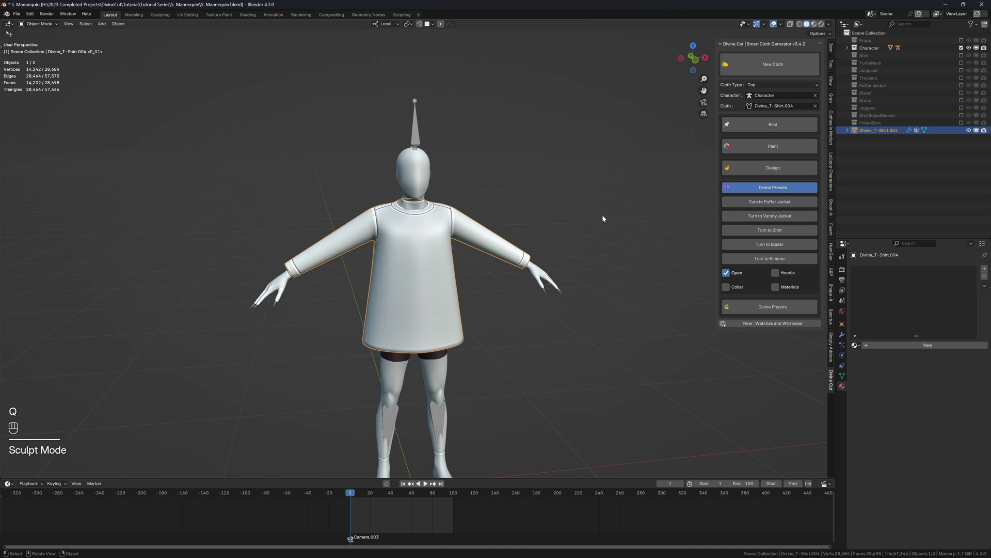
# Step: Enable Materials in the Divine presets and turn the top into an open varsity jacket
pyautogui.click(759, 191)
pyautogui.click(759, 191)
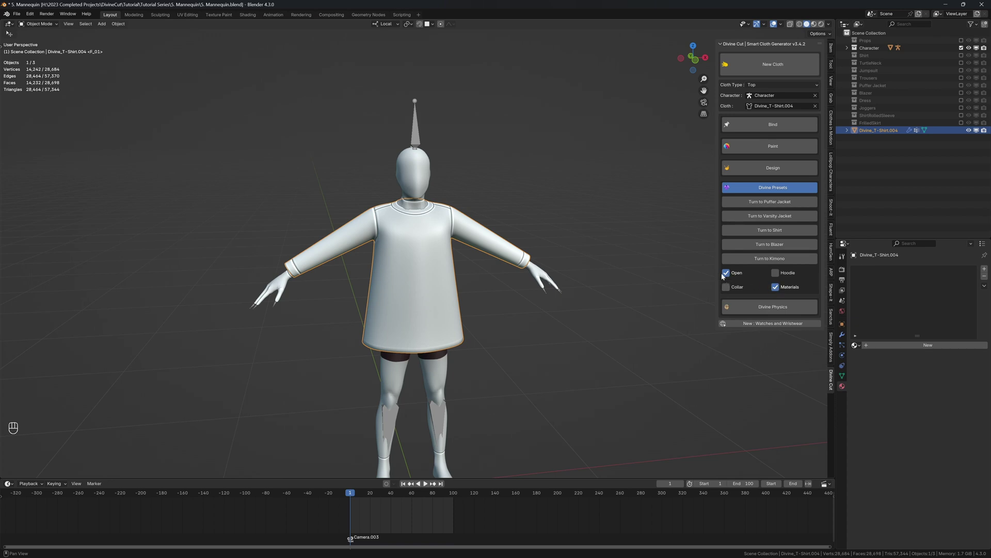
pyautogui.click(746, 217)
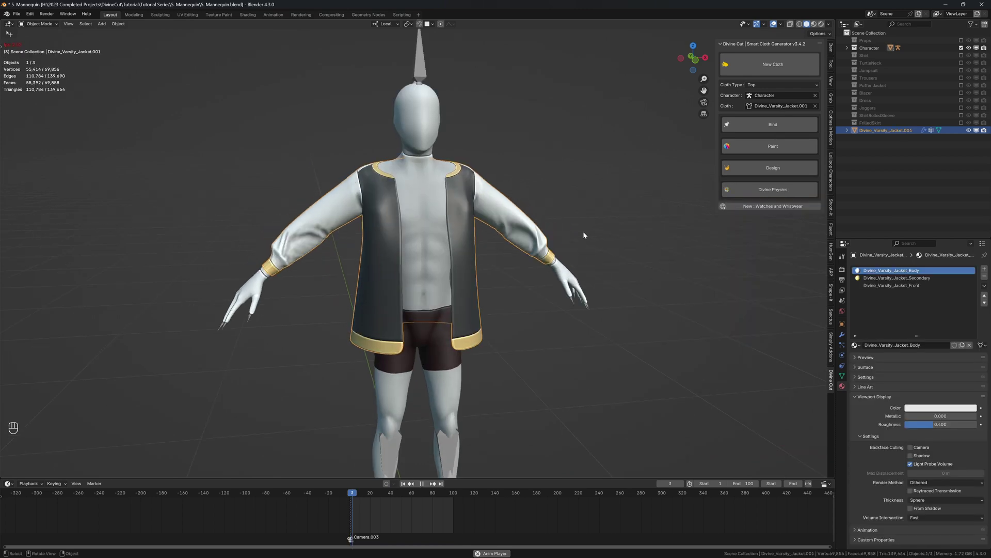
# Step: Preview the varsity jacket in the animation briefly and return to the first frame
pyautogui.hotkey('shift', 'space')
pyautogui.moveTo(418, 242); pyautogui.dragTo(435, 220, button='middle')
pyautogui.scroll(-2, 498, 224)
pyautogui.hotkey('shift', 'space')
pyautogui.hotkey('shift', 'space')
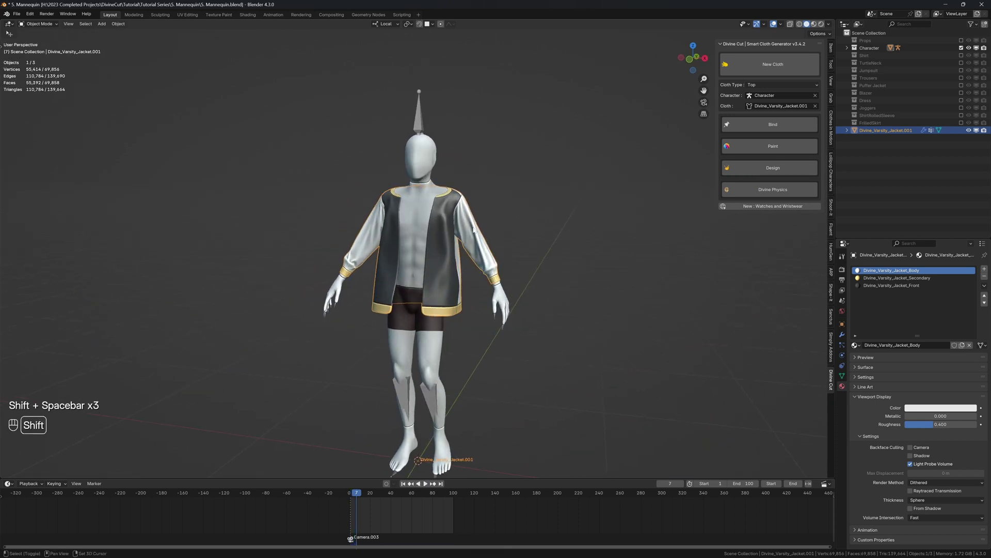
pyautogui.hotkey('shift', 'Left')
# Step: Nudge the centre vertex of the jacket's back collar by about 6 mm in Edit Mode and return to Object Mode
pyautogui.moveTo(542, 221); pyautogui.dragTo(401, 241, button='middle')
pyautogui.keyDown('shift'); pyautogui.moveTo(462, 231); pyautogui.dragTo(387, 269, button='middle'); pyautogui.keyUp('shift')
pyautogui.scroll(3, 419, 263)
pyautogui.press('Tab')
pyautogui.scroll(2, 420, 264)
pyautogui.click(373, 282)
pyautogui.scroll(1, 387, 270)
pyautogui.press('g')
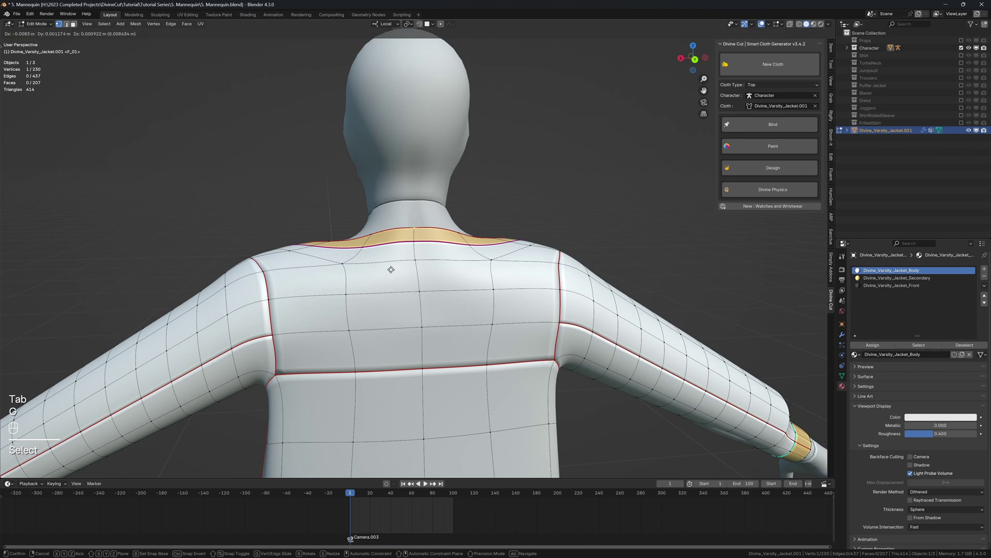
pyautogui.press('g')
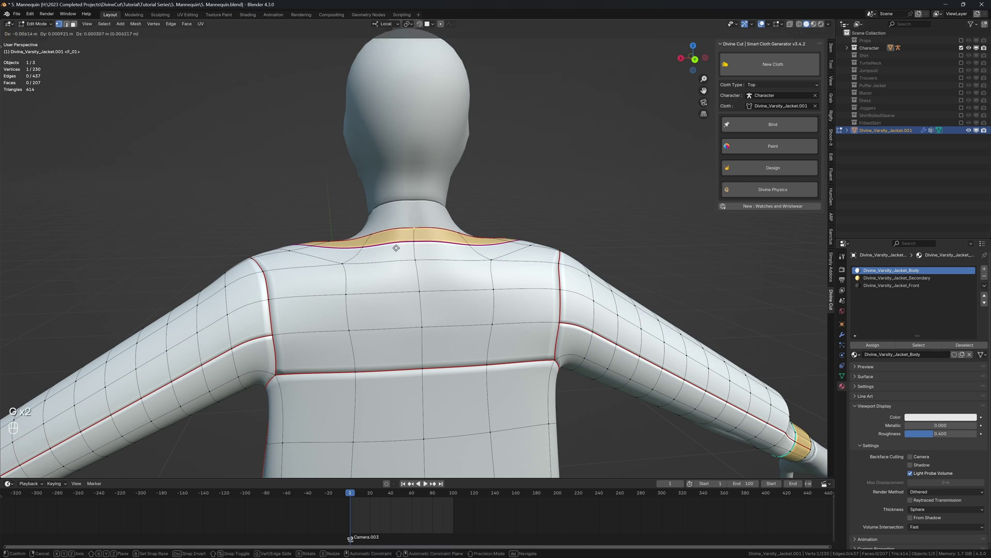
pyautogui.click(396, 248)
pyautogui.moveTo(396, 248); pyautogui.dragTo(581, 196, button='middle')
pyautogui.press('Tab')
# Step: Put the jacket into Sculpt Mode and enlarge the Inflate/Deflate brush radius to 220 px
pyautogui.press('q')
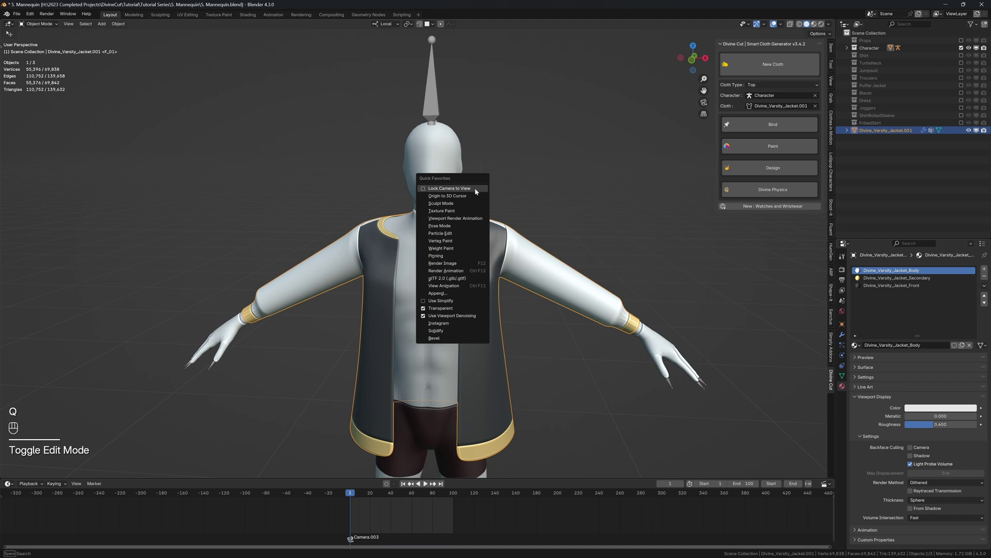
pyautogui.click(454, 191)
pyautogui.scroll(4, 495, 191)
pyautogui.press('f')
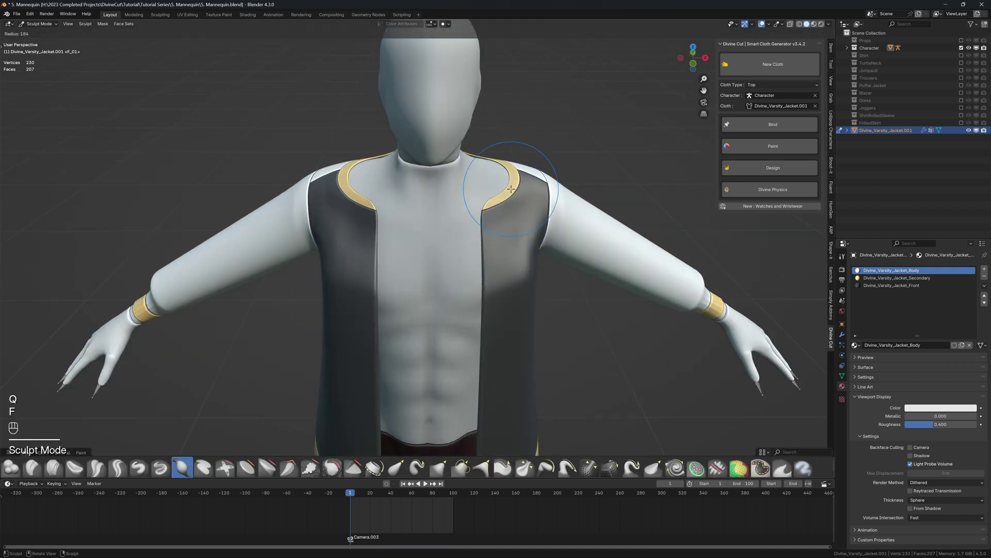
pyautogui.click(523, 191)
pyautogui.moveTo(534, 200); pyautogui.dragTo(524, 193, button='middle')
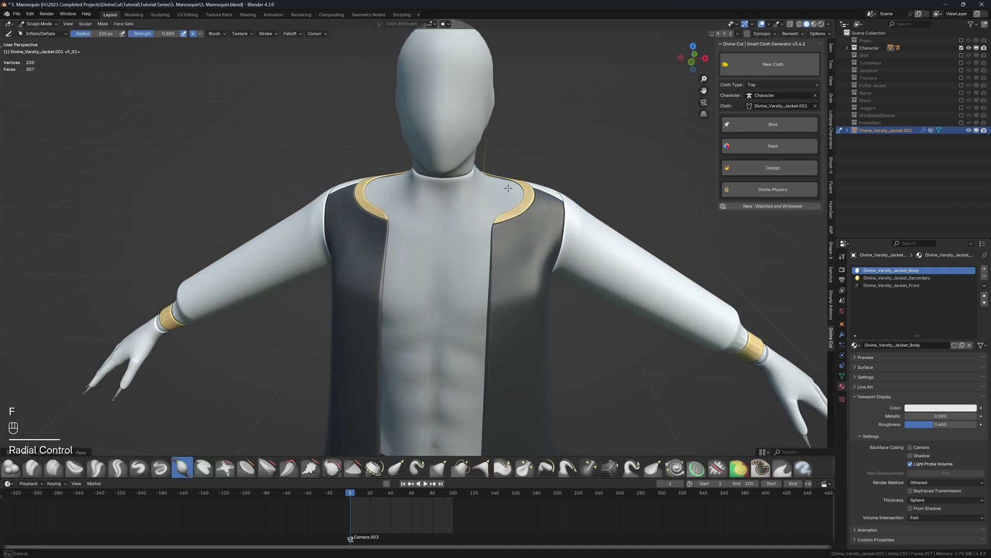
# Step: Pull the jacket's gold neckline inward toward the neck with the Elastic Grab brush, using a smaller radius for refinement
pyautogui.click(396, 468)
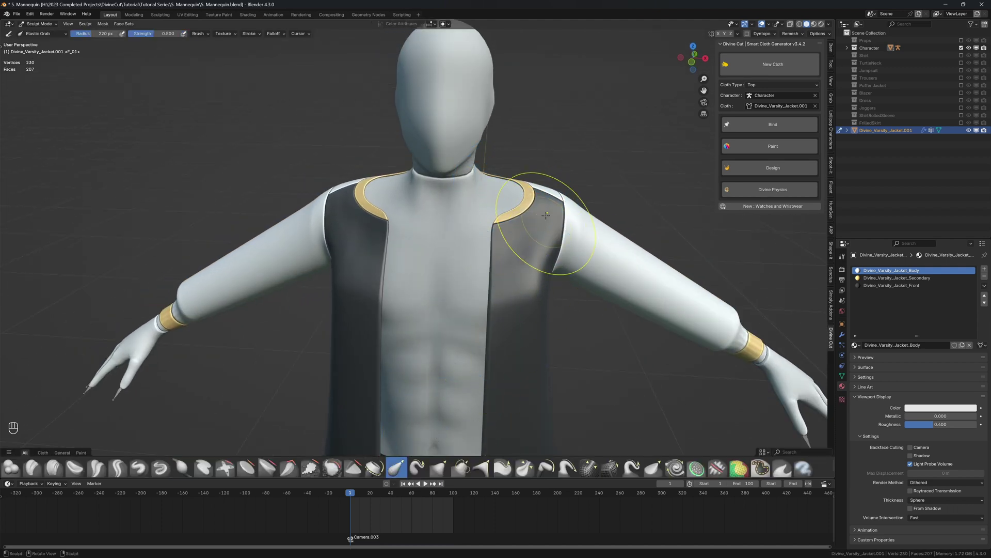
pyautogui.moveTo(532, 199); pyautogui.dragTo(517, 197)
pyautogui.press('f')
pyautogui.click(502, 195)
pyautogui.press('f')
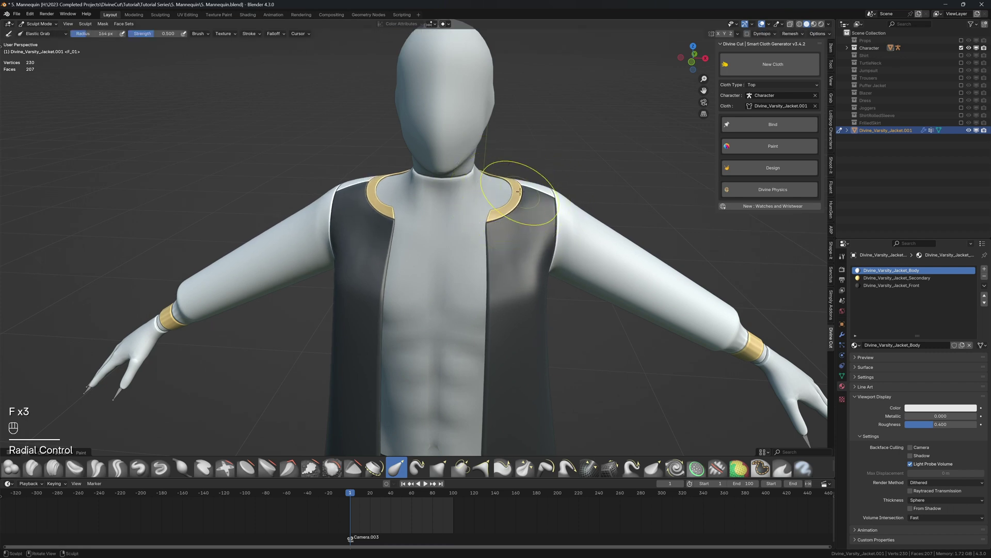
pyautogui.click(500, 187)
pyautogui.moveTo(501, 187)
pyautogui.mouseDown(button='middle')
pyautogui.moveTo(671, 196)
pyautogui.moveTo(540, 205)
pyautogui.moveTo(527, 226)
pyautogui.mouseUp(button='middle')
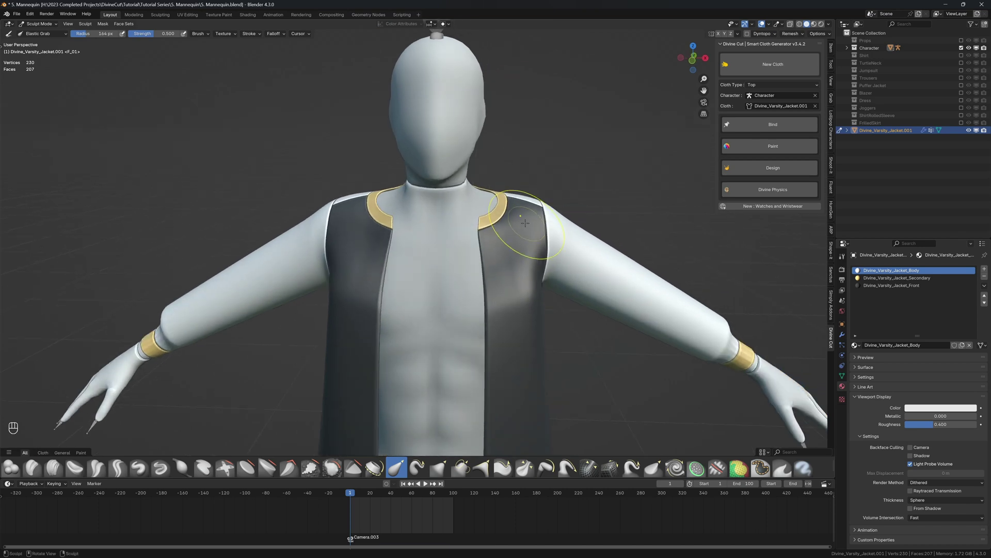
# Step: Dissolve the extra vertex at the front corner of the jacket's gold collar in Edit Mode
pyautogui.press('Tab')
pyautogui.scroll(3, 487, 221)
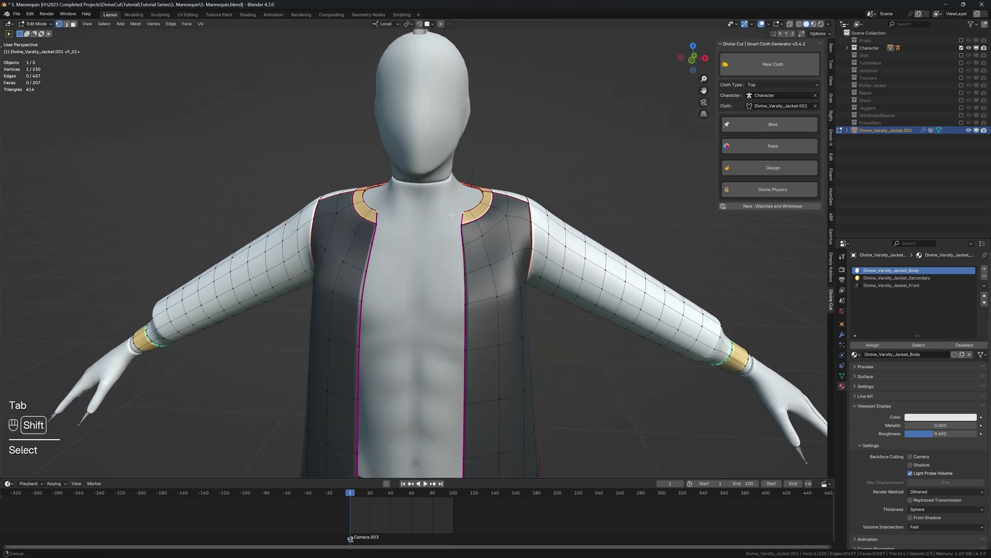
pyautogui.press('x')
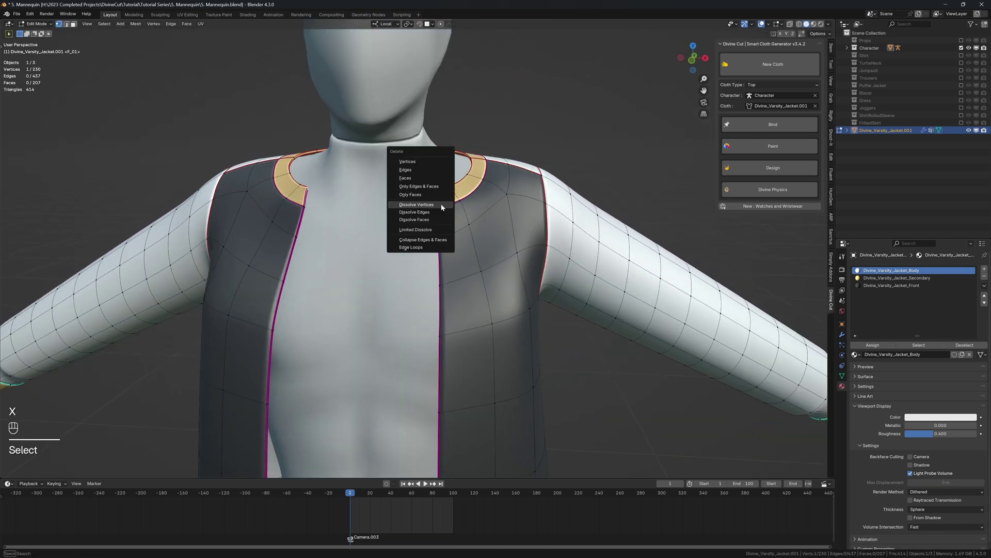
pyautogui.click(443, 197)
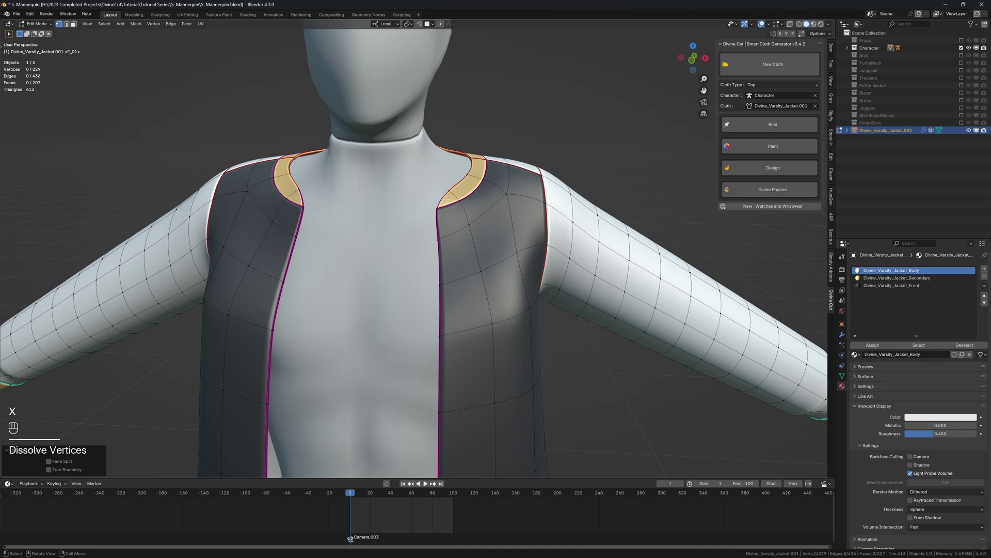
# Step: Move the collar's front corner vertex and the front-edge vertex below it slightly inward and return to Object Mode
pyautogui.click(446, 190)
pyautogui.moveTo(446, 190); pyautogui.dragTo(452, 205, button='middle')
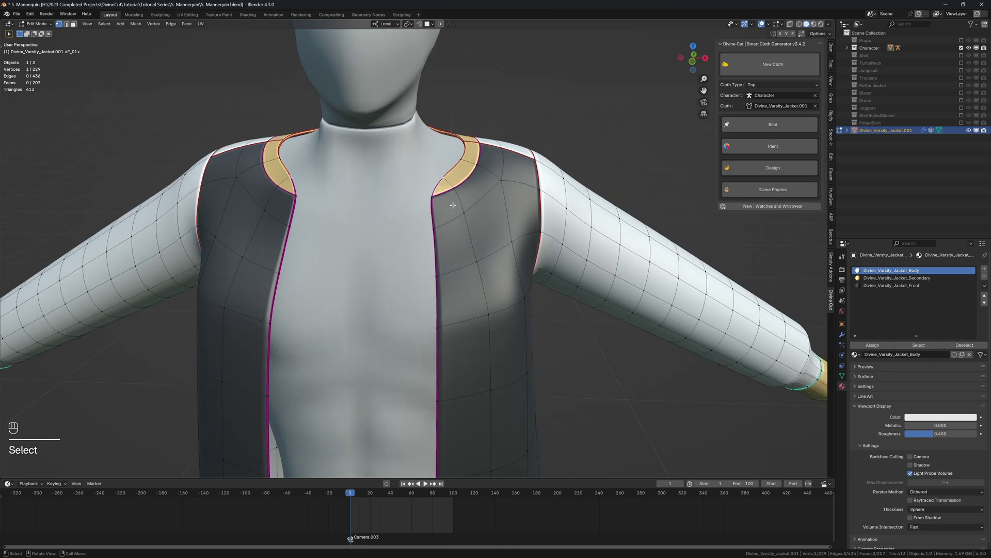
pyautogui.press('g')
pyautogui.click(427, 208)
pyautogui.press('g')
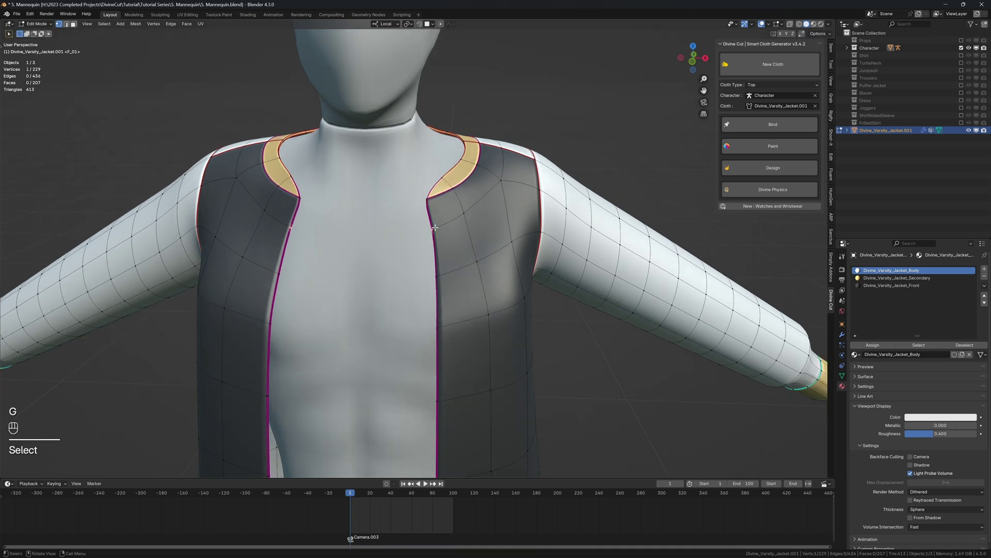
pyautogui.press('g')
pyautogui.click(428, 228)
pyautogui.press('Tab')
pyautogui.scroll(-2, 429, 230)
pyautogui.press('q')
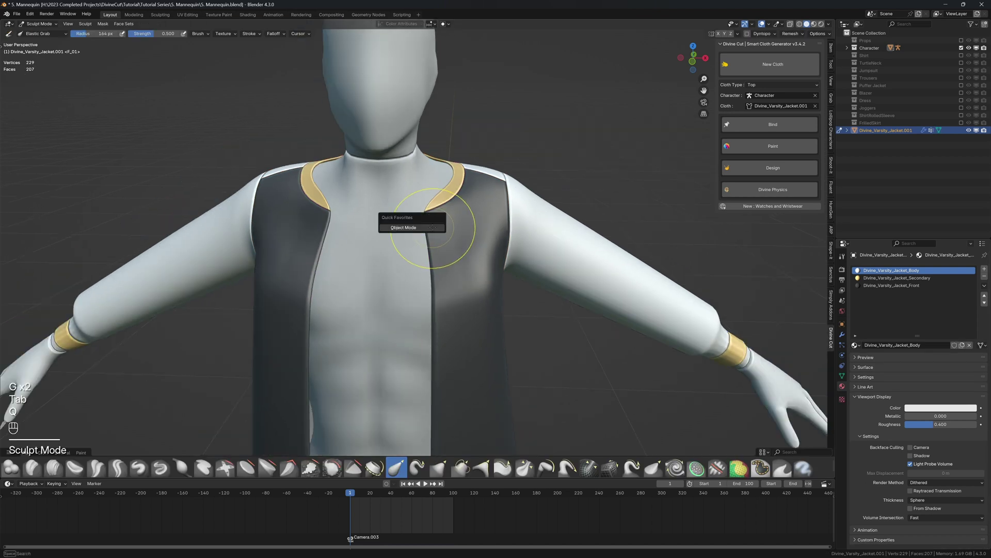
pyautogui.click(428, 228)
# Step: Preview the jacket in the animation with overlays hidden, return to the first frame and show the overlays again
pyautogui.scroll(-1, 445, 215)
pyautogui.moveTo(445, 215); pyautogui.dragTo(469, 204, button='middle')
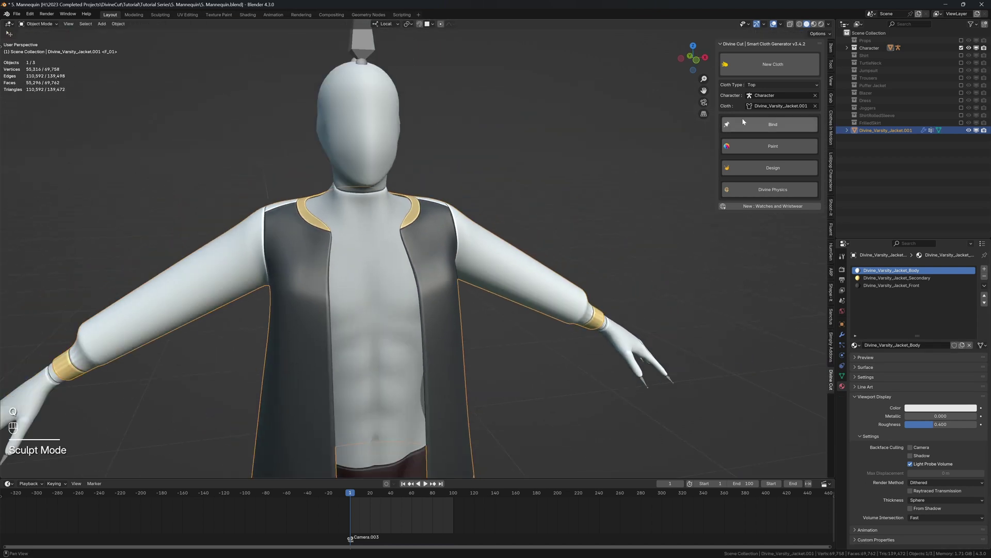
pyautogui.scroll(-4, 555, 211)
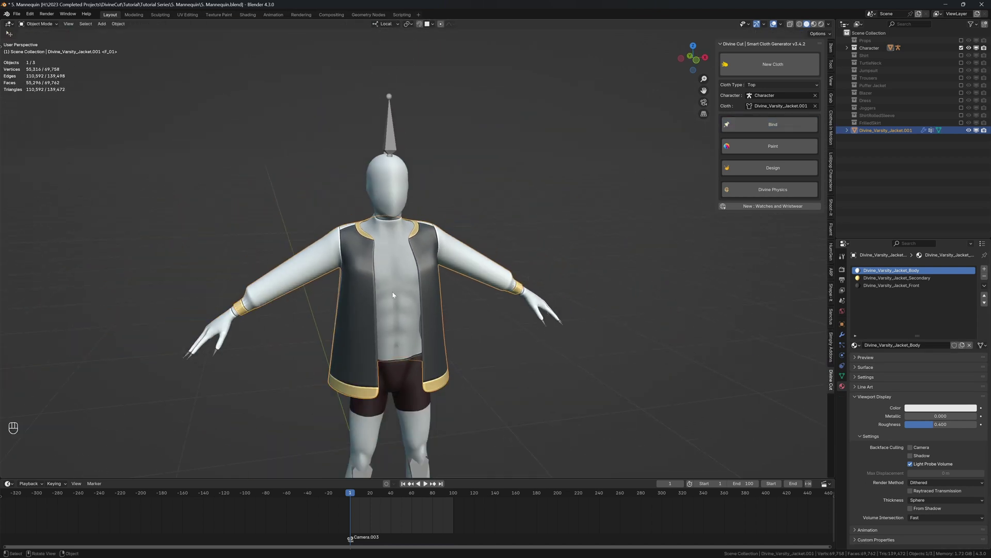
pyautogui.scroll(-4, 394, 295)
pyautogui.hotkey('shift', 'alt', 'z')
pyautogui.hotkey('shift', 'space')
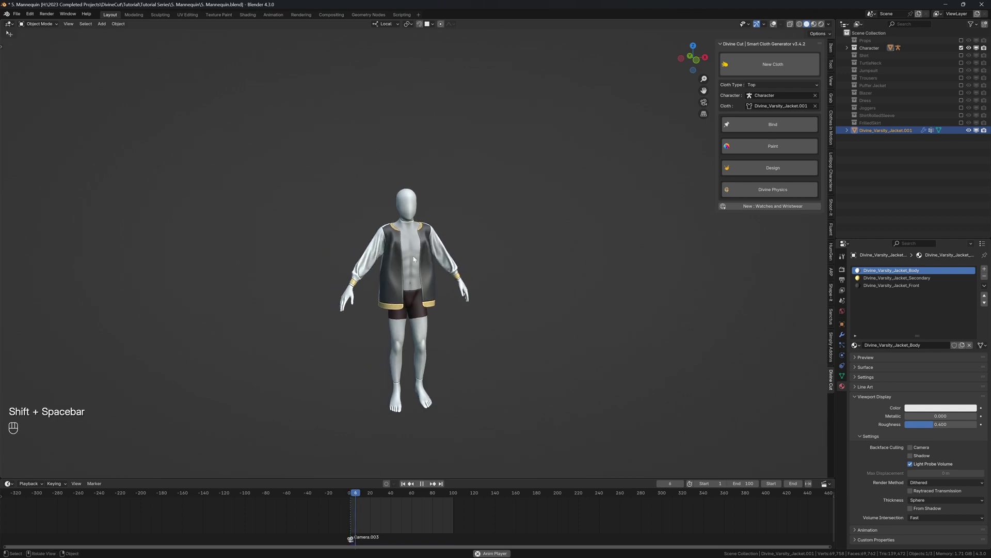
pyautogui.press('shift')
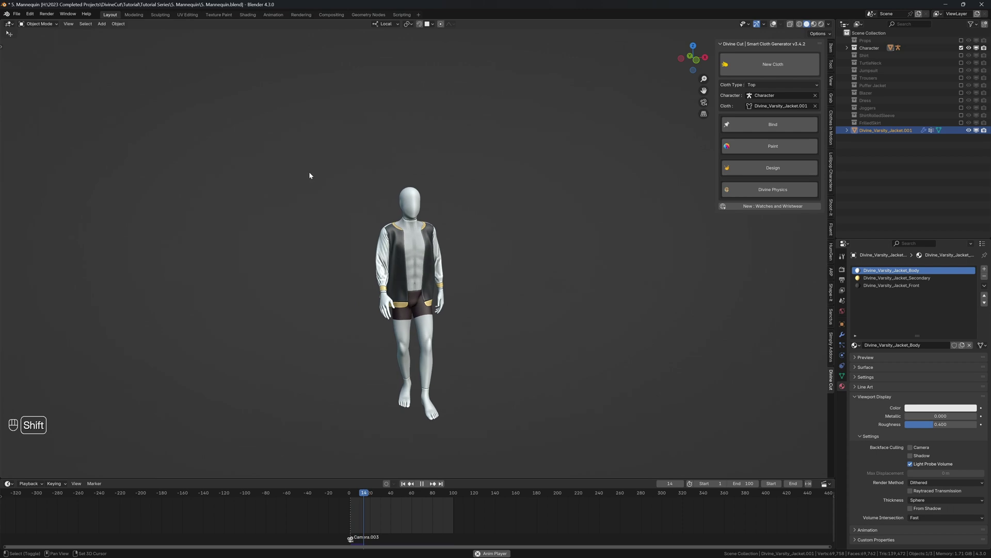
pyautogui.hotkey('shift', 'space')
pyautogui.hotkey('shift', 'Left')
pyautogui.hotkey('shift', 'alt', 'z')
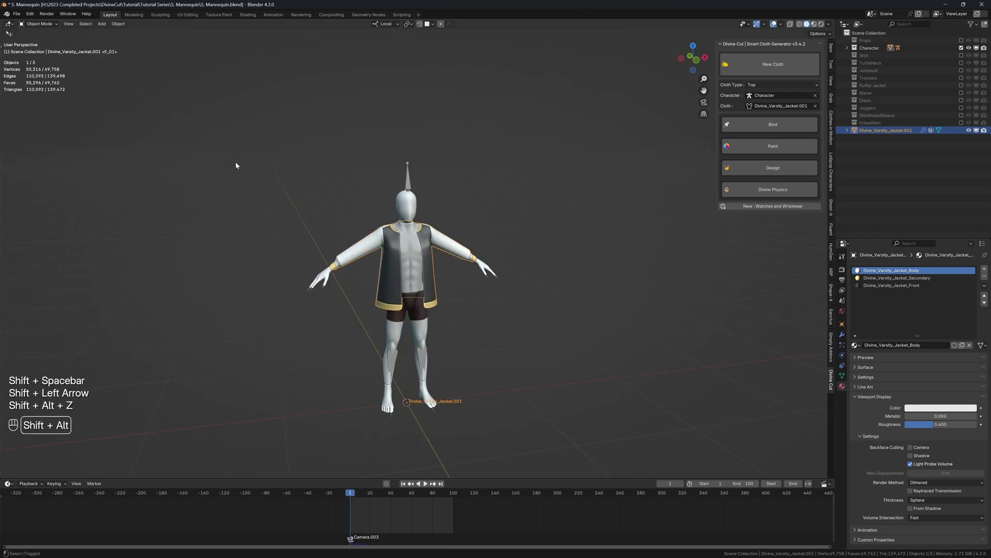
# Step: Split off a new area beside the 3D view as an Asset Browser showing the Divine Buttons catalog
pyautogui.moveTo(1, 20); pyautogui.dragTo(192, 48)
pyautogui.click(9, 24)
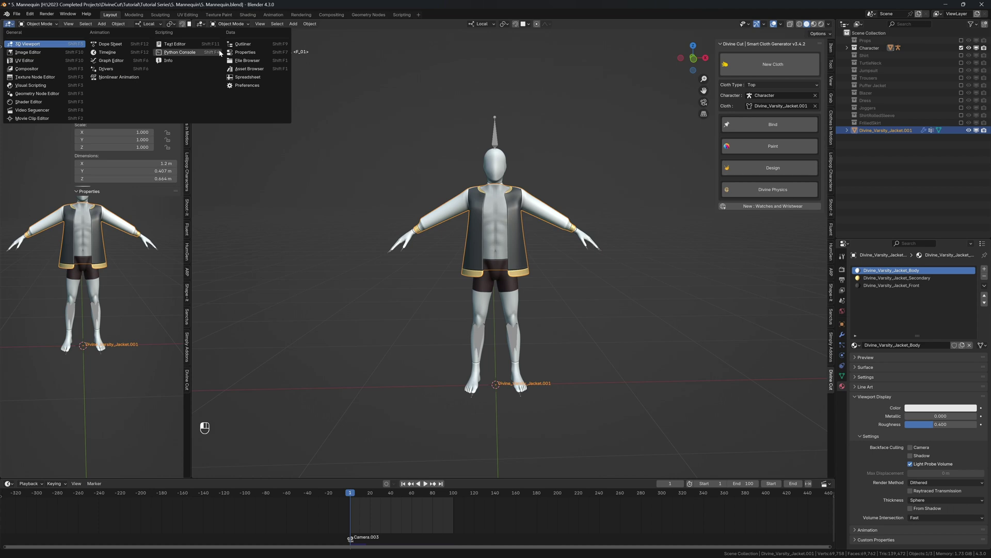
pyautogui.click(247, 69)
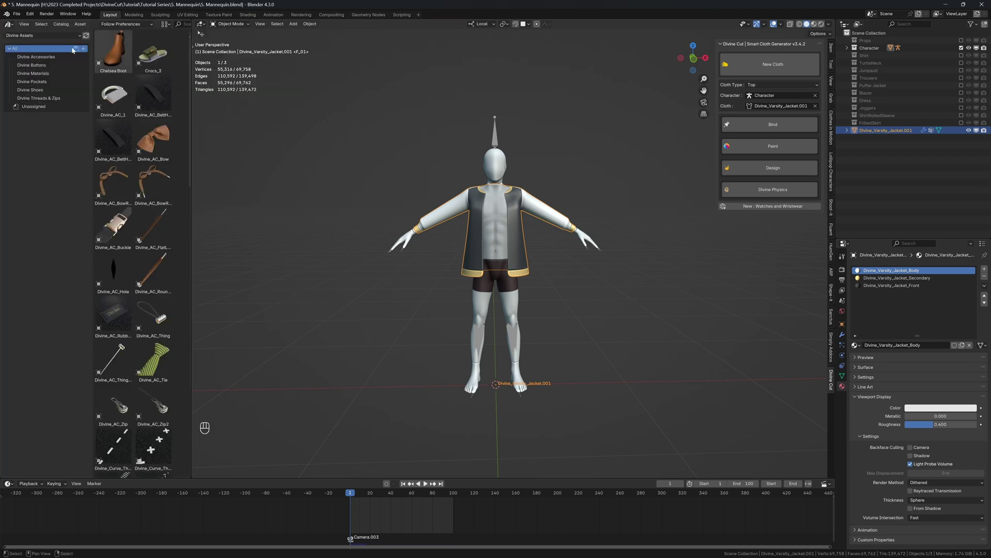
pyautogui.click(32, 65)
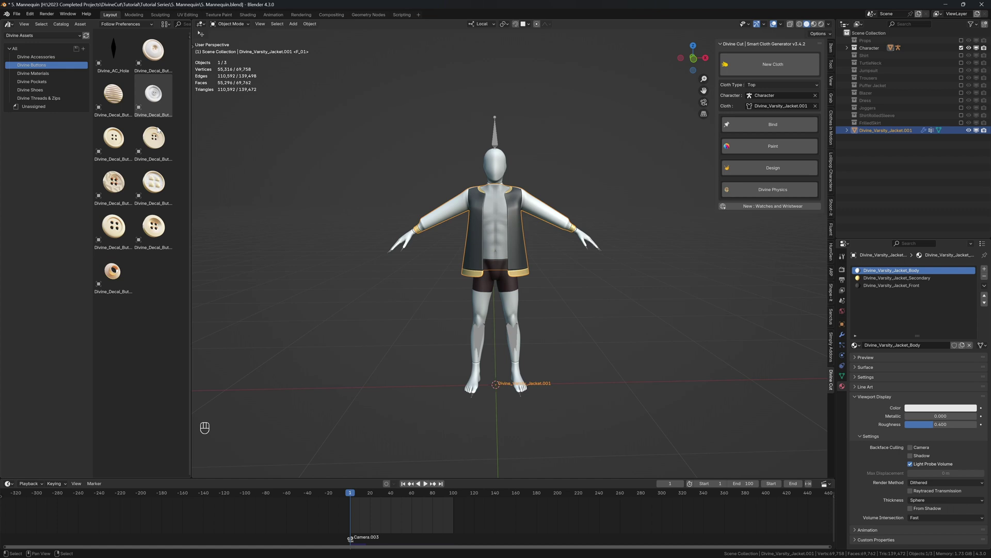
# Step: Place the first button asset below the collar on the jacket front, scale it by about 1.6 and nudge it onto the fabric
pyautogui.moveTo(150, 57); pyautogui.dragTo(505, 194)
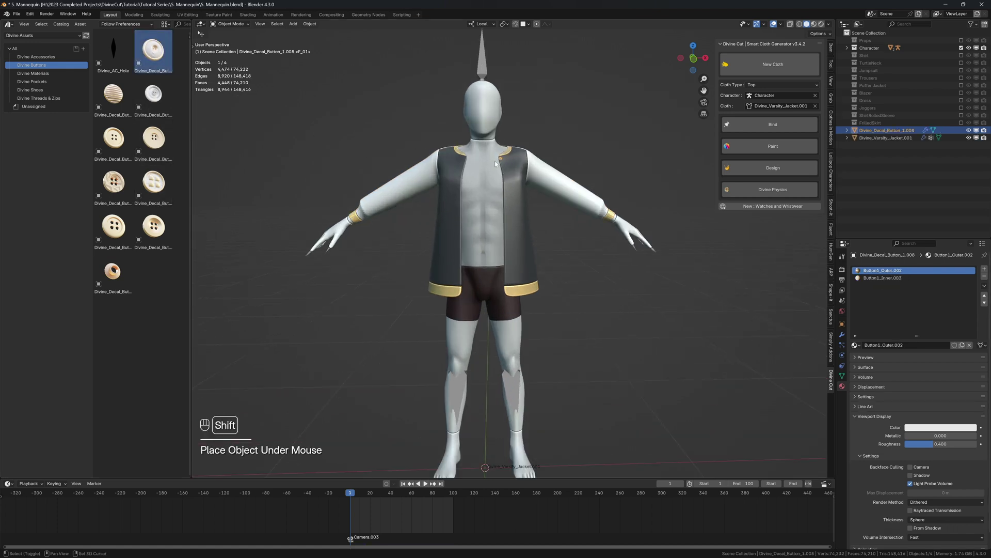
pyautogui.scroll(5, 498, 206)
pyautogui.press('s')
pyautogui.click(581, 203)
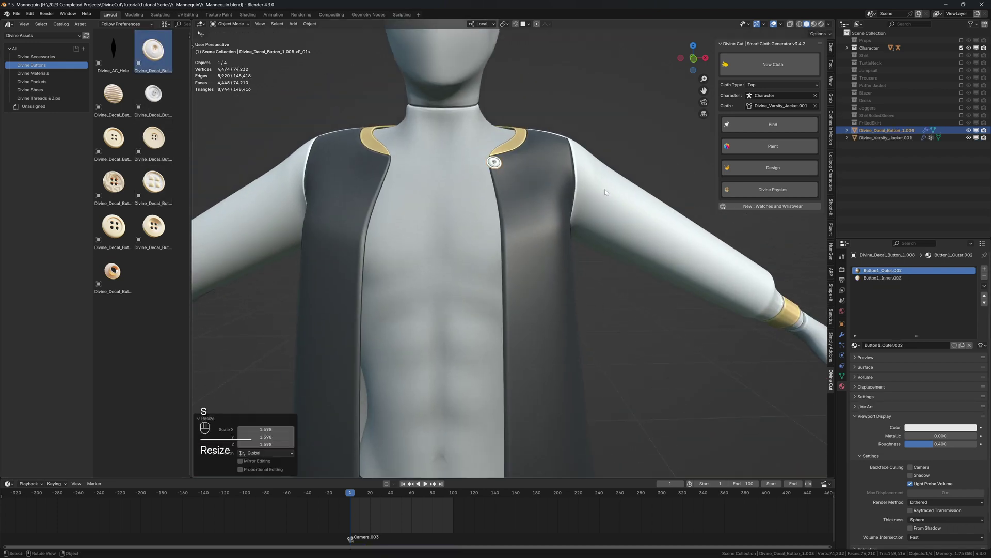
pyautogui.click(750, 167)
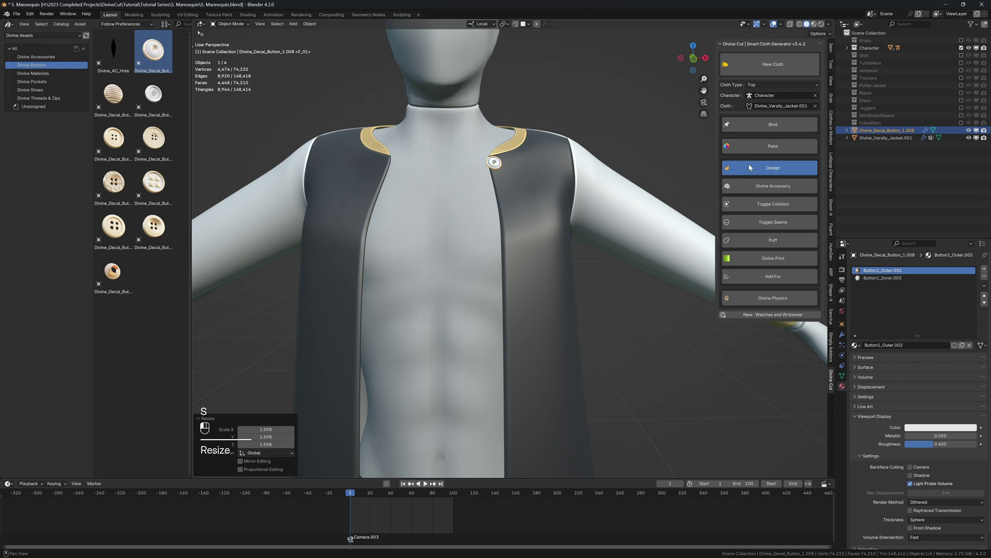
pyautogui.press('g')
pyautogui.click(500, 164)
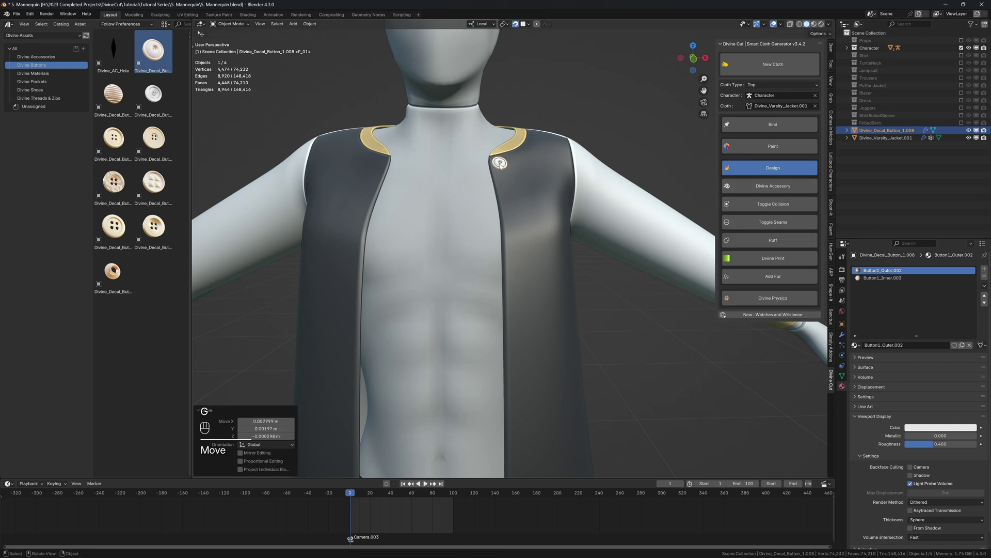
# Step: Duplicate the button four times down the same jacket front to the hem, roughly 11 to 15 cm apart
pyautogui.hotkey('shift', 'd')
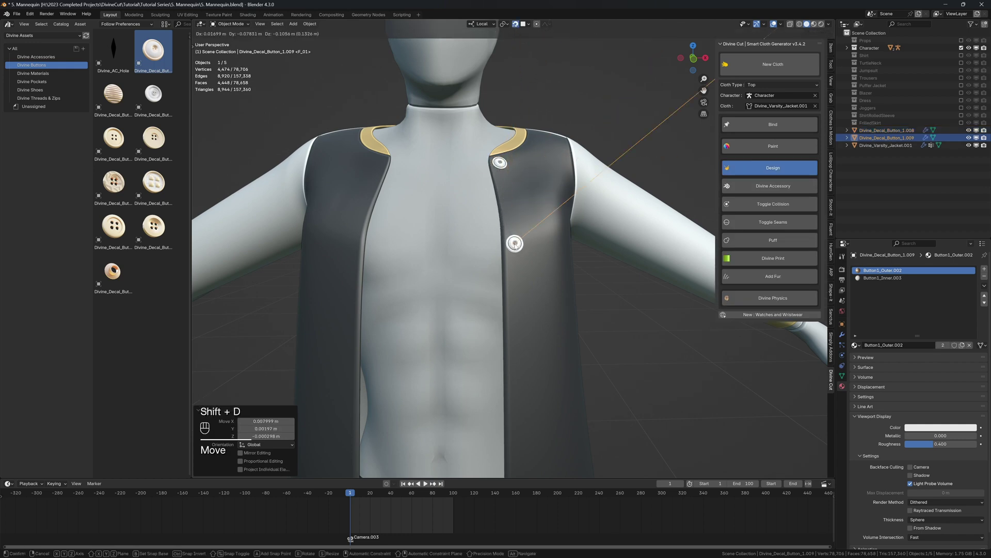
pyautogui.click(514, 245)
pyautogui.hotkey('shift', 'd')
pyautogui.click(517, 369)
pyautogui.keyDown('shift'); pyautogui.moveTo(517, 375); pyautogui.dragTo(513, 250, button='middle'); pyautogui.keyUp('shift')
pyautogui.hotkey('shift', 'd')
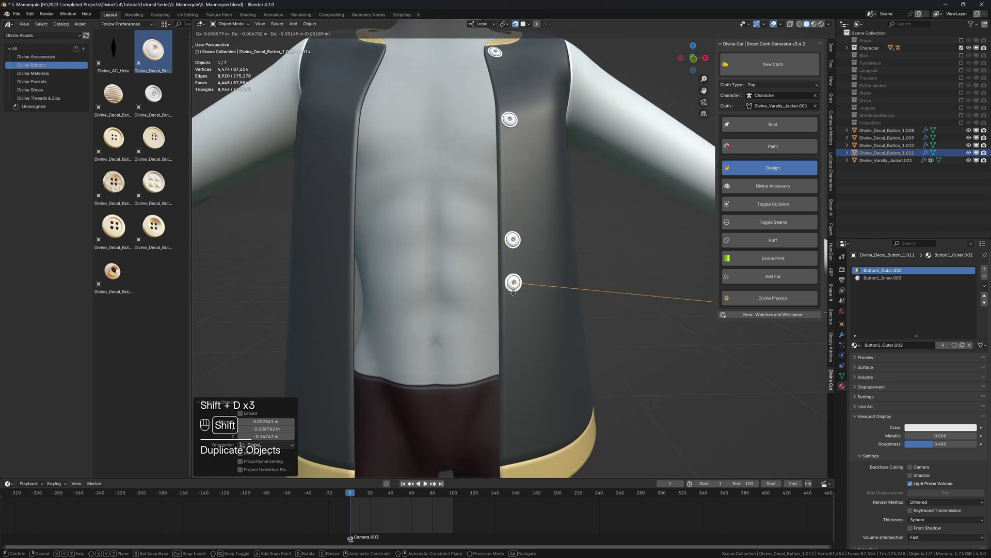
pyautogui.click(513, 350)
pyautogui.hotkey('shift', 'd')
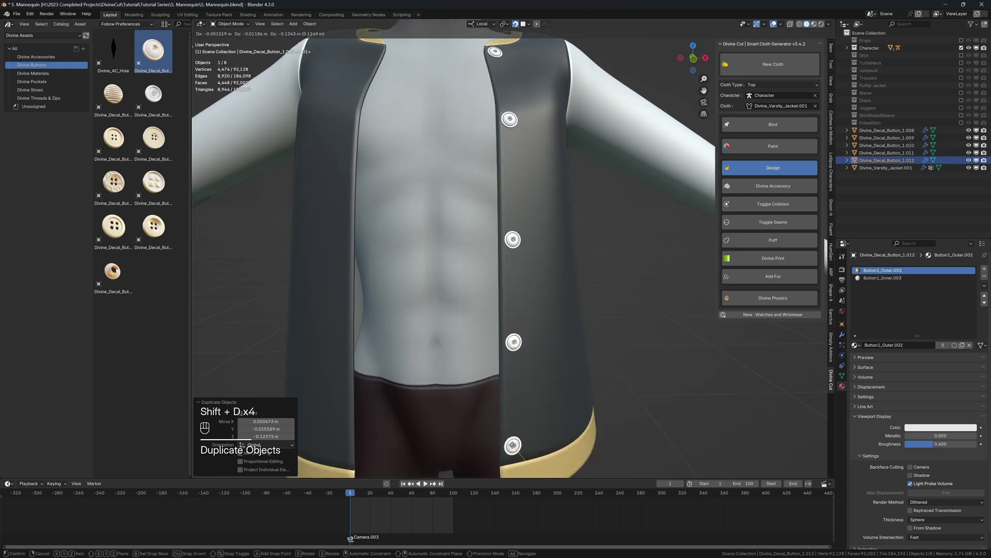
pyautogui.click(513, 445)
# Step: Place the Divine_Decal_Button_10 asset near the hem on the opposite jacket front and nudge it level with the lowest button
pyautogui.moveTo(113, 271); pyautogui.dragTo(348, 453)
pyautogui.keyDown('shift'); pyautogui.moveTo(419, 363); pyautogui.dragTo(467, 295, button='middle'); pyautogui.keyUp('shift')
pyautogui.click(755, 190)
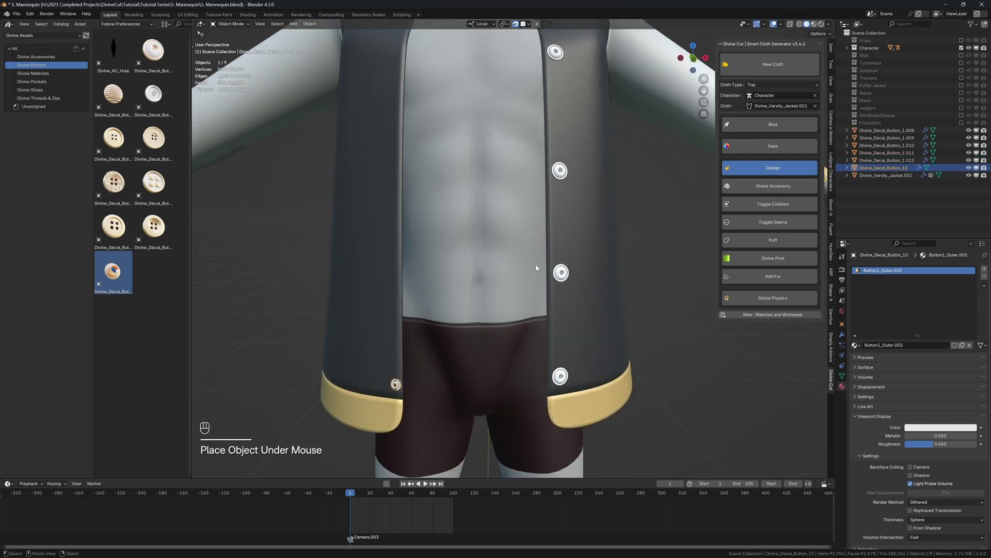
pyautogui.press('g')
pyautogui.click(391, 382)
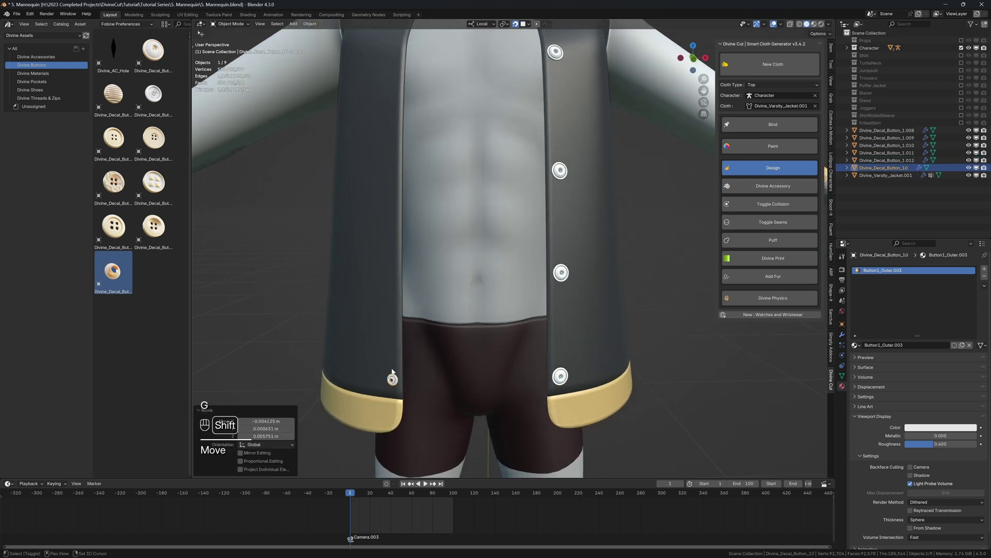
# Step: Duplicate the second button type four times up its jacket front to the collar, about 12 cm apart
pyautogui.hotkey('shift', 'd')
pyautogui.click(389, 275)
pyautogui.hotkey('shift', 'd')
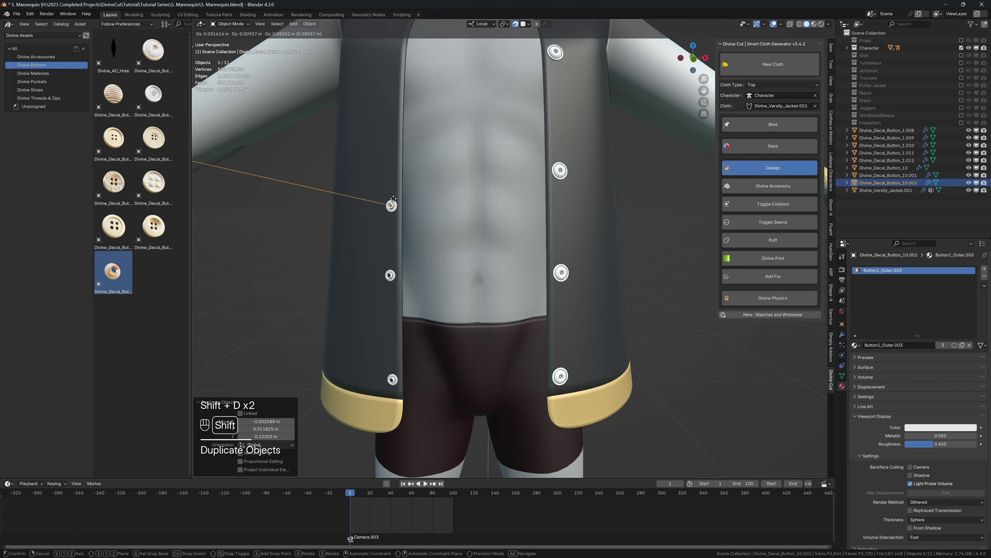
pyautogui.keyDown('shift'); pyautogui.moveTo(407, 178); pyautogui.dragTo(416, 259, button='middle'); pyautogui.keyUp('shift')
pyautogui.hotkey('shift', 'd')
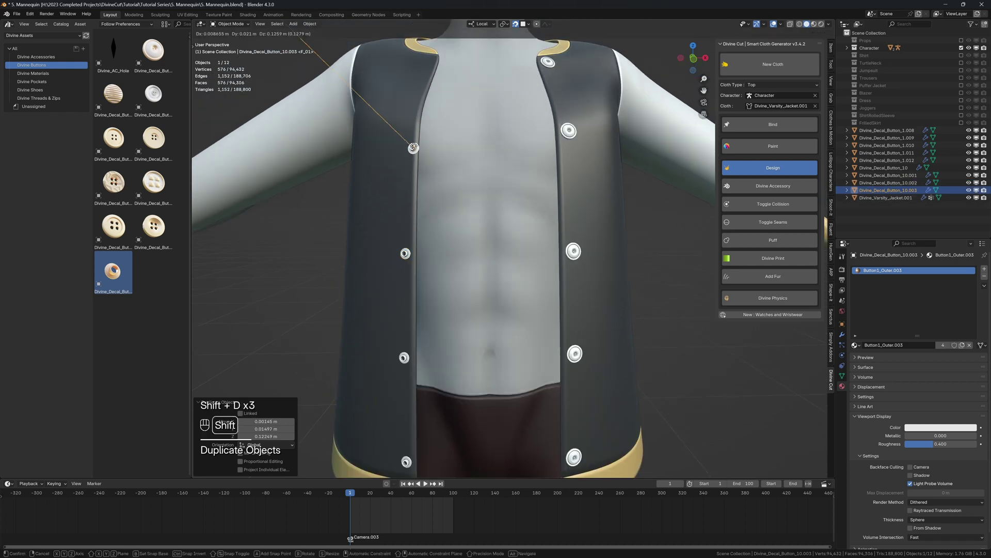
pyautogui.click(409, 145)
pyautogui.moveTo(420, 42); pyautogui.dragTo(430, 124, button='middle')
pyautogui.hotkey('shift', 'd')
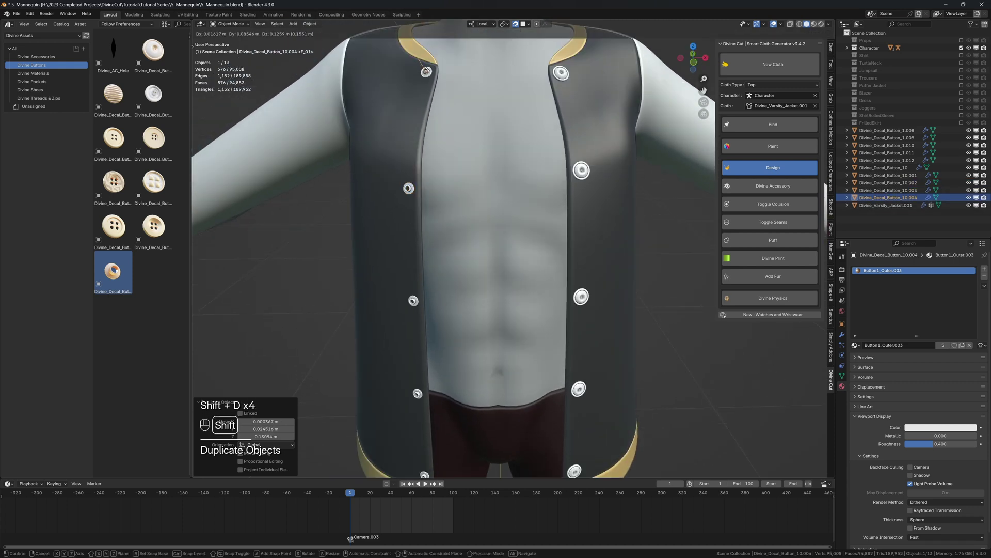
pyautogui.click(428, 73)
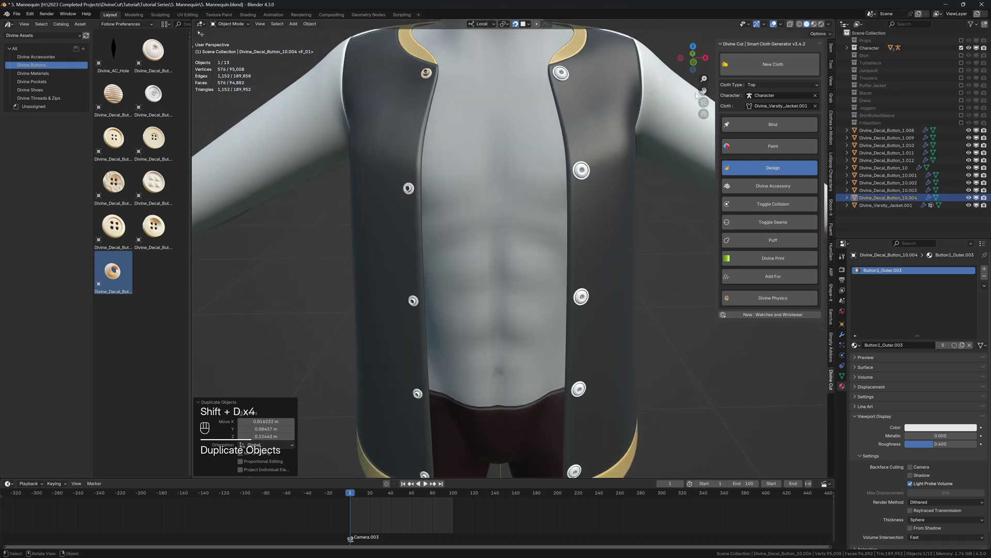
# Step: Select all ten button objects and bind them to the varsity jacket with Bind Selected
pyautogui.click(674, 223)
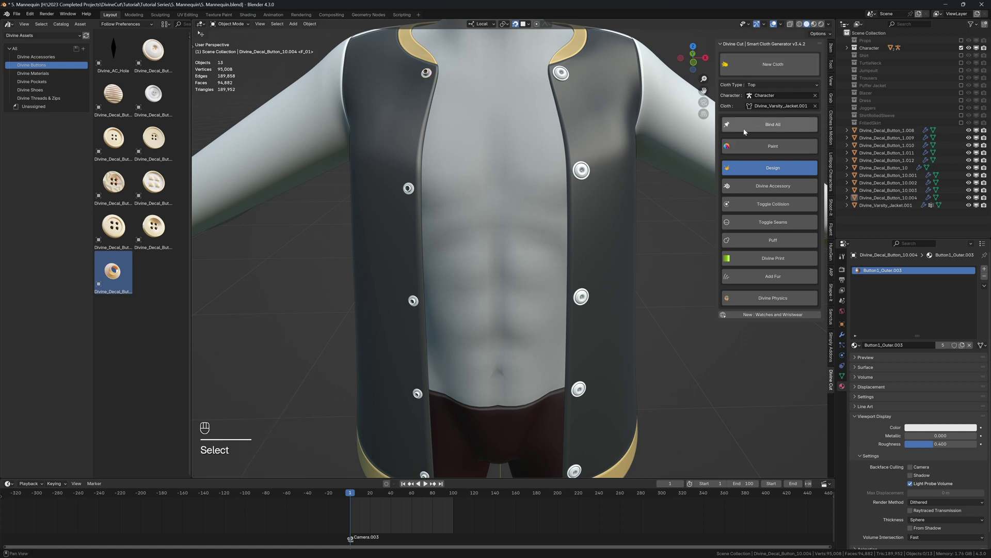
pyautogui.click(868, 130)
pyautogui.keyDown('shift'); pyautogui.click(861, 197); pyautogui.keyUp('shift')
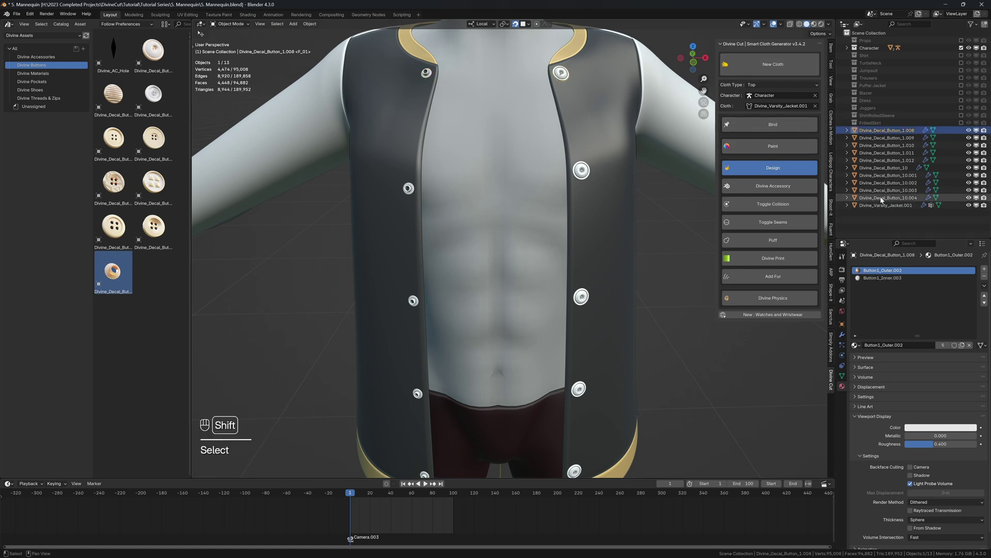
pyautogui.press('KP_Decimal')
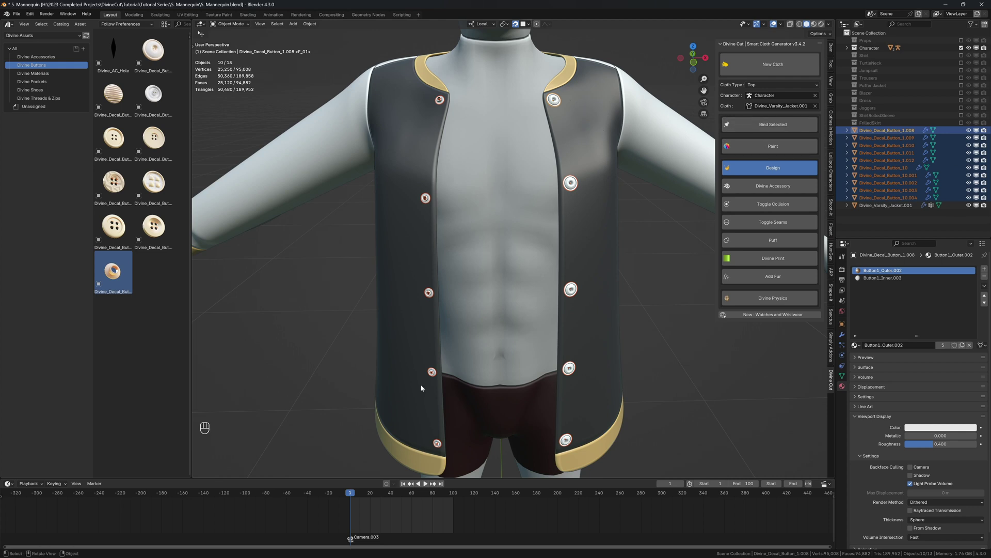
pyautogui.click(764, 125)
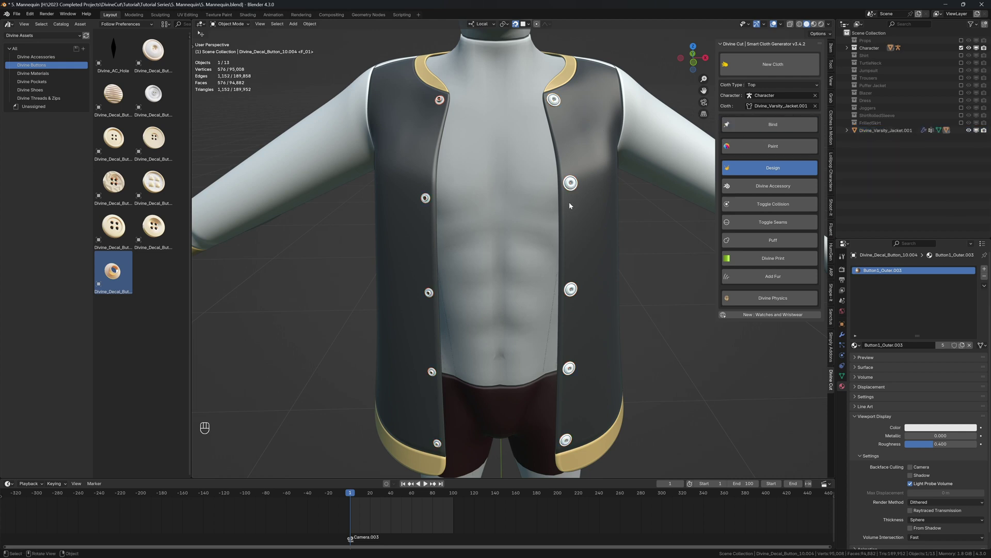
pyautogui.scroll(-3, 569, 203)
pyautogui.moveTo(503, 213); pyautogui.dragTo(475, 221, button='middle')
pyautogui.scroll(-3, 519, 214)
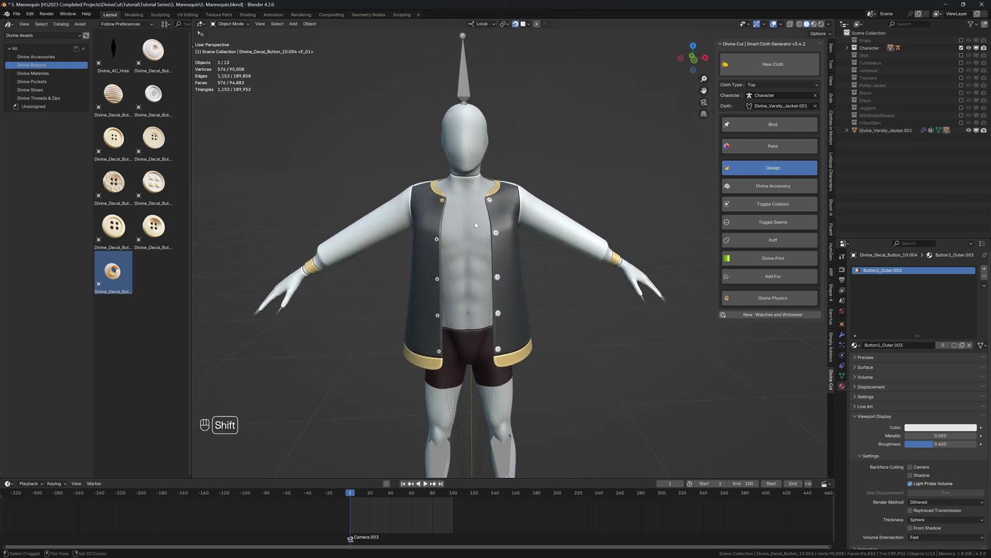